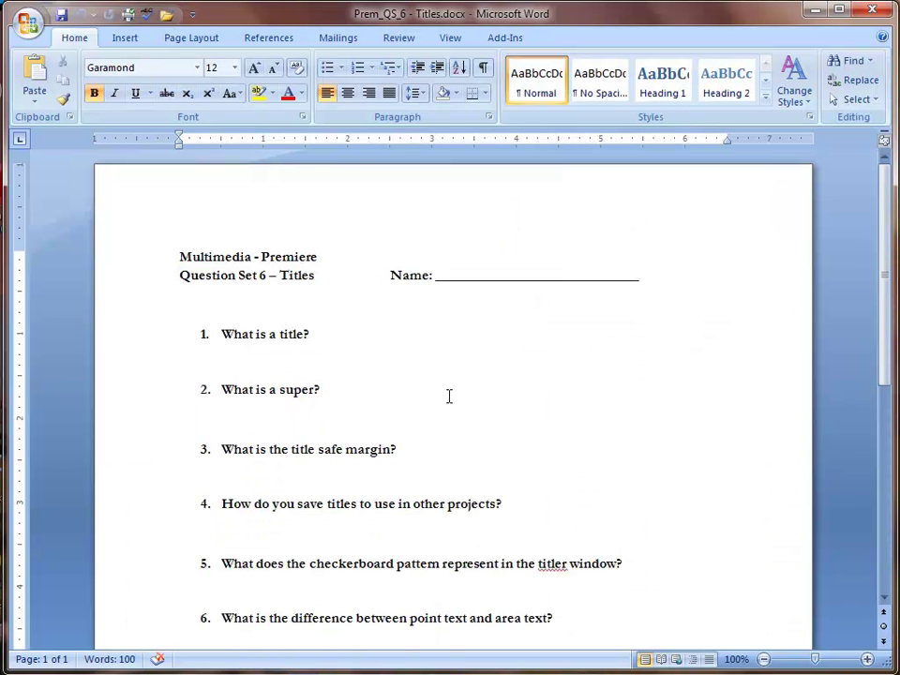
- Answer question 1 beneath its text with "Any text that is represented on the screen during a movie"
{"action": "left_click", "coordinate": [362, 337]}
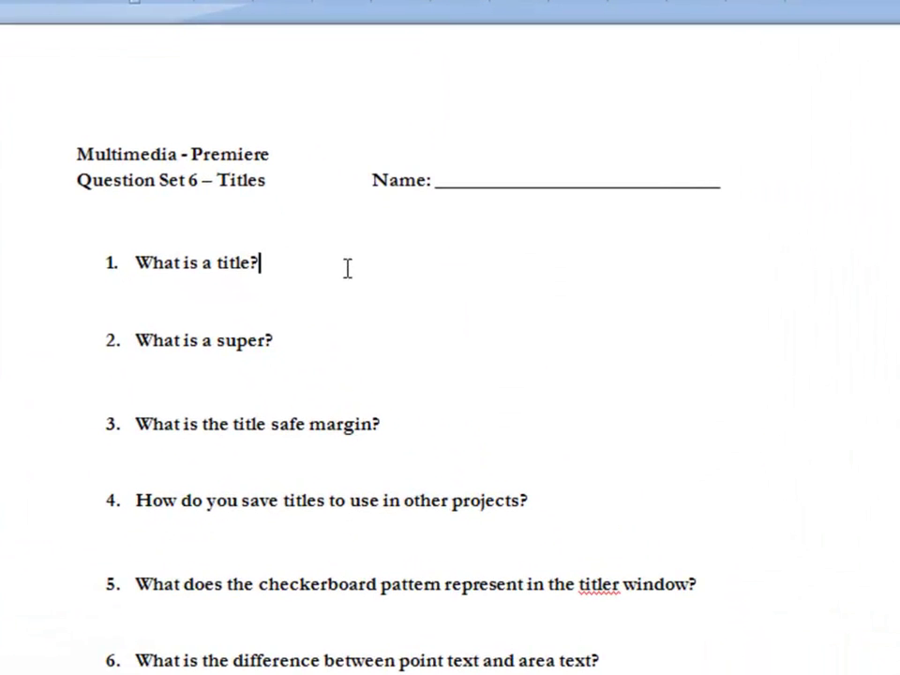
{"action": "key", "text": "Return"}
{"action": "key", "text": "Return"}
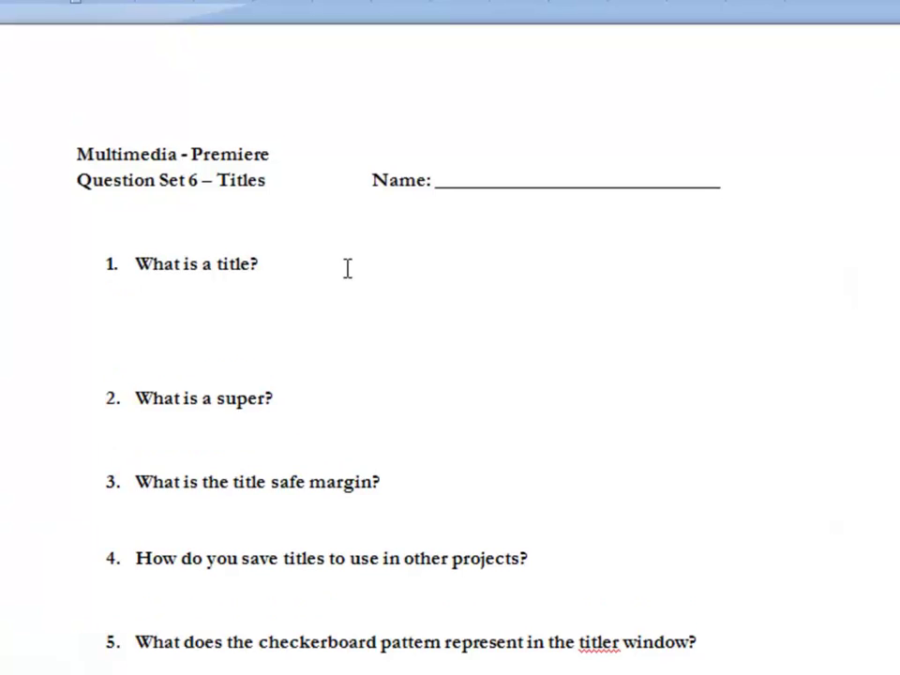
{"action": "type", "text": "Any text that is"}
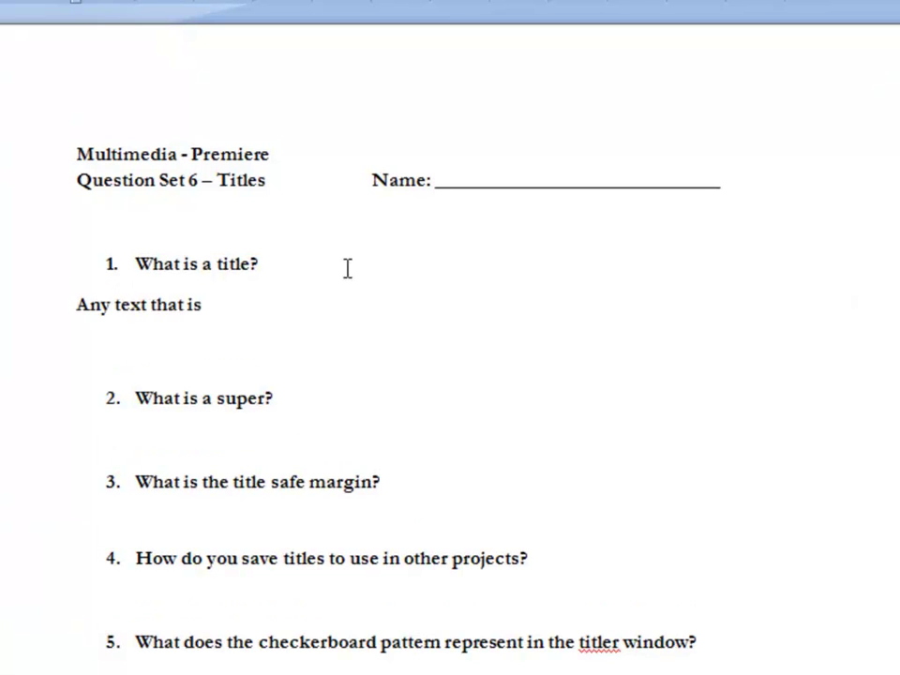
{"action": "type", "text": " represented"}
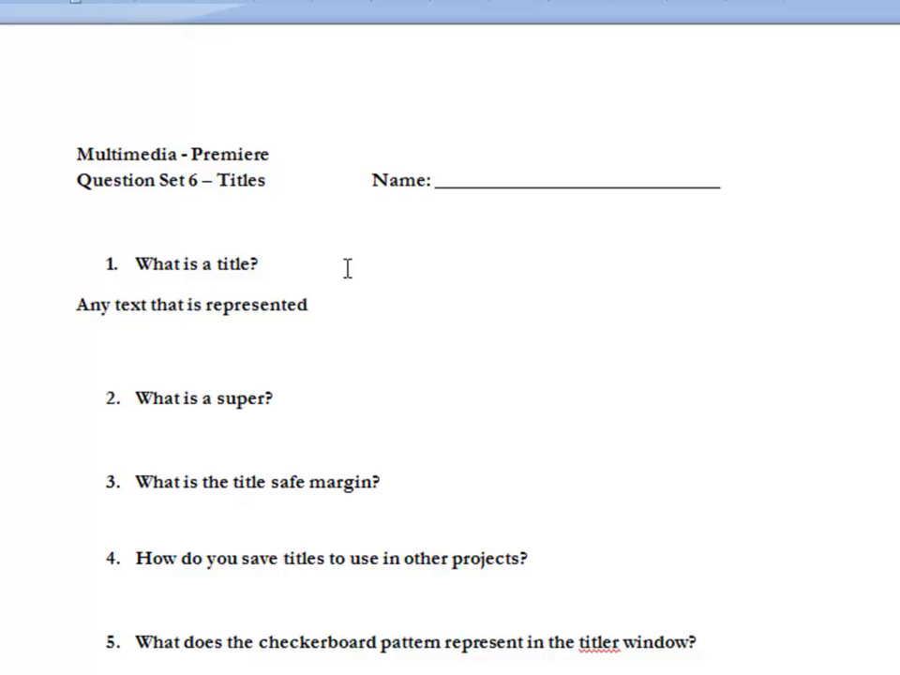
{"action": "type", "text": " on the screen during a"}
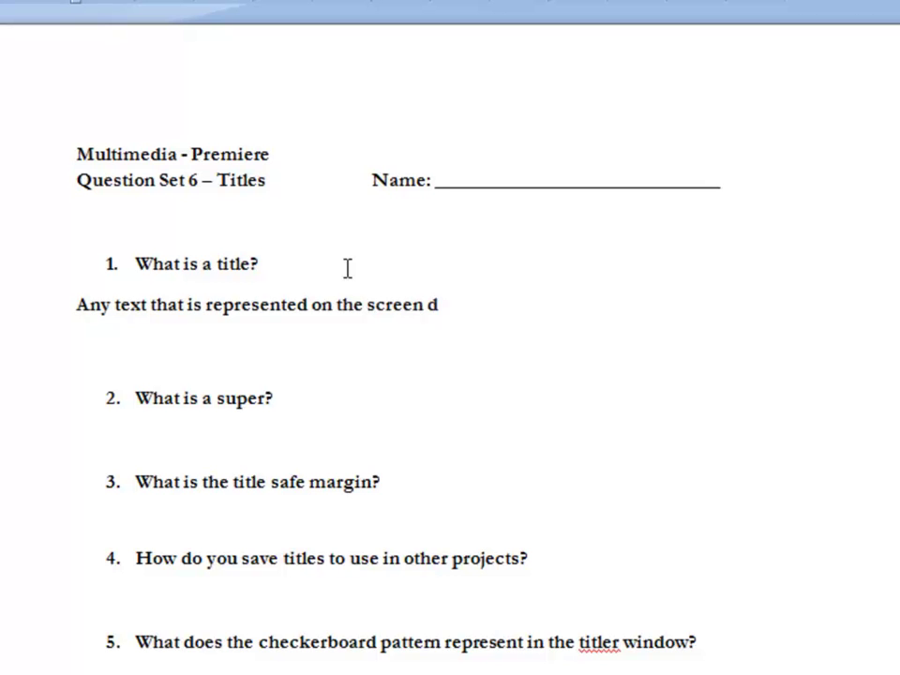
{"action": "type", "text": " movie"}
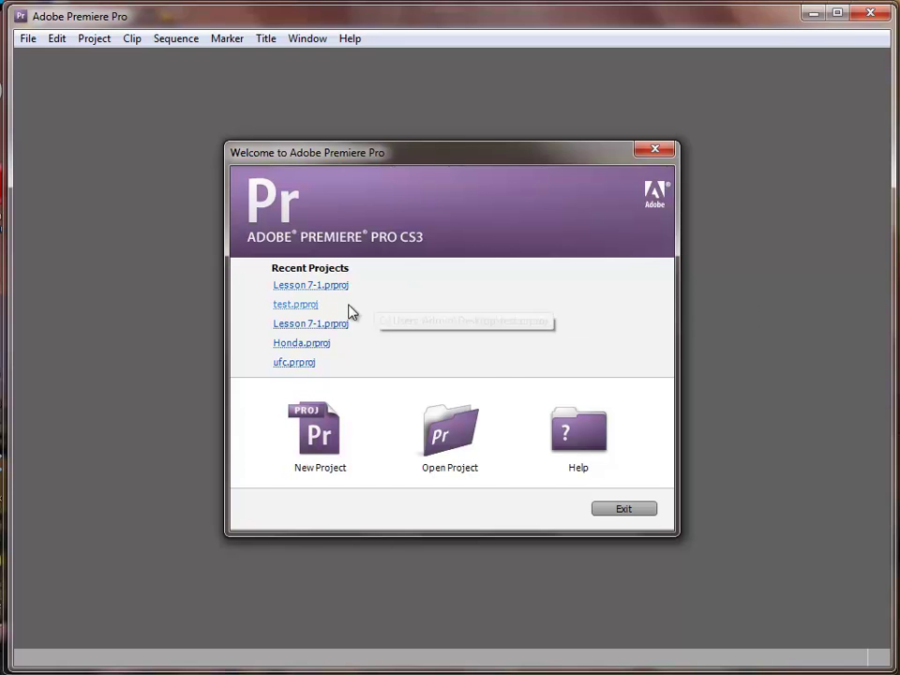
- In Premiere Pro, open Lesson 7-1.prproj from the Lesson 07 folder and locate its missing media file closeup gears.mov
{"action": "left_click", "coordinate": [458, 436]}
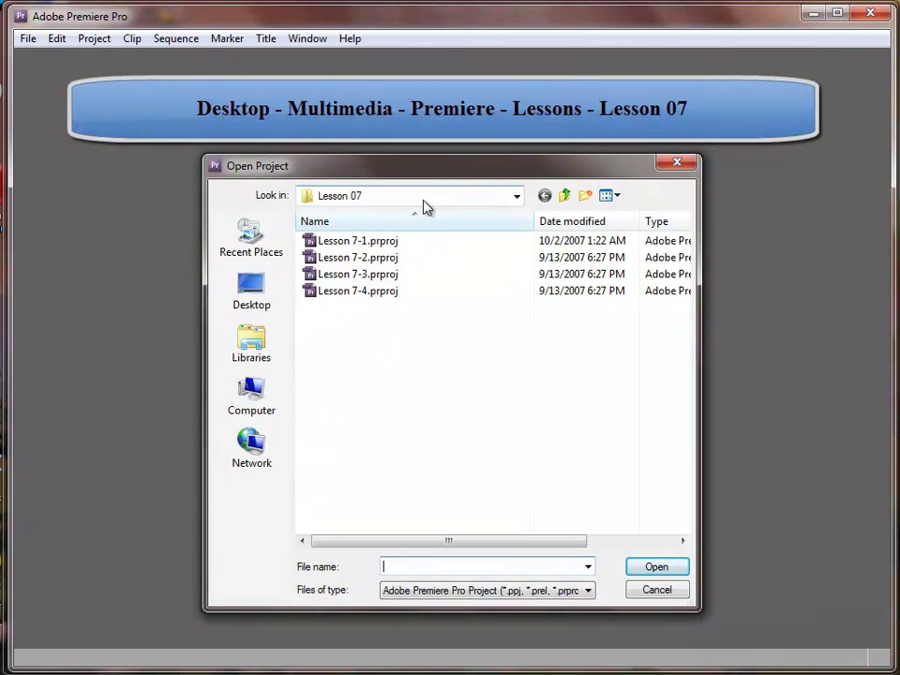
{"action": "double_click", "coordinate": [313, 242]}
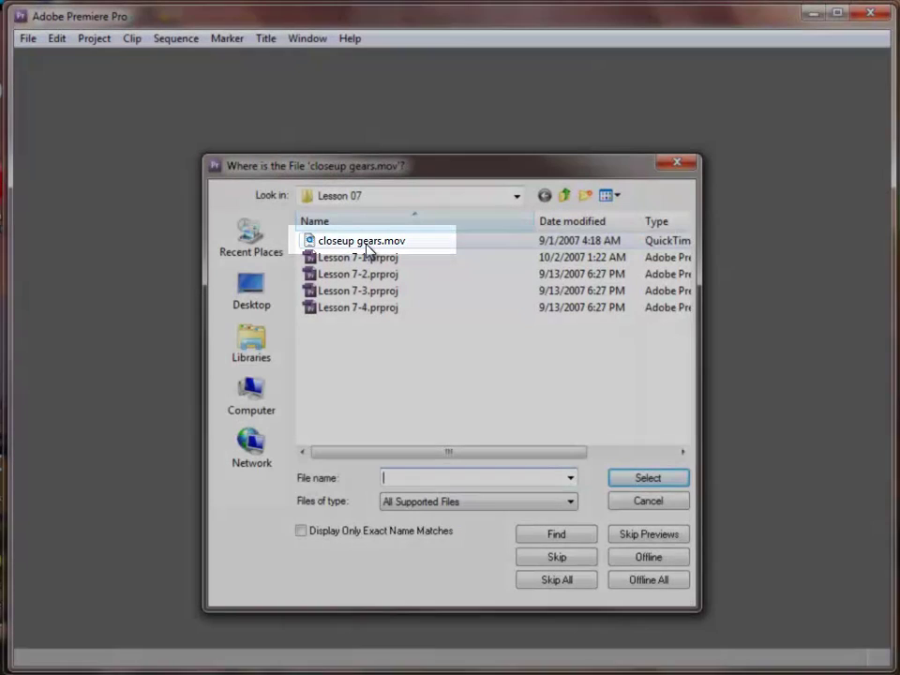
{"action": "double_click", "coordinate": [367, 247]}
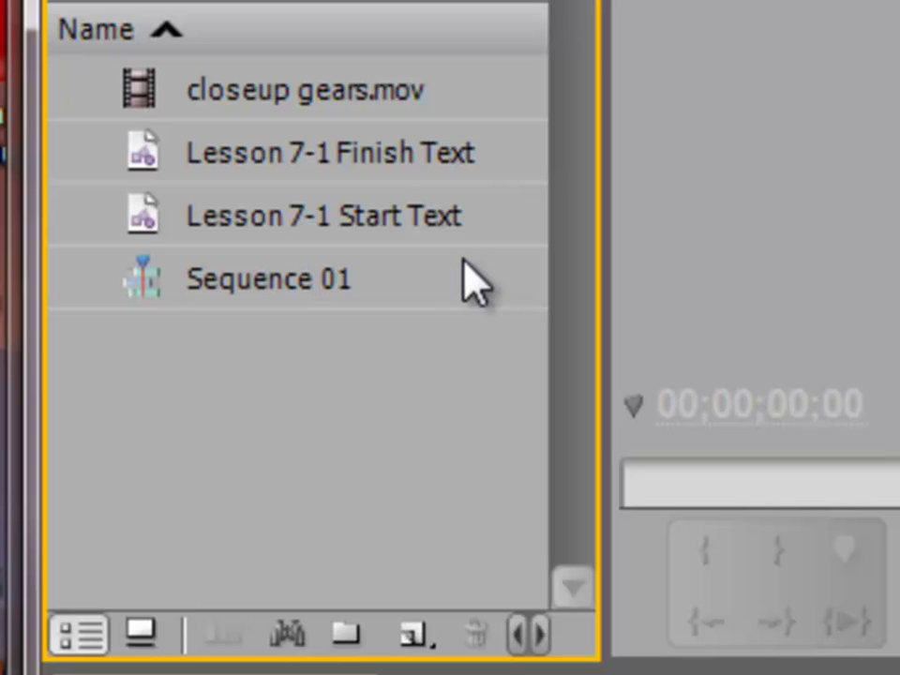
- Open the Lesson 7-1 Start Text title for editing and select all of its "Gears Of Progress" text
{"action": "left_click", "coordinate": [255, 211]}
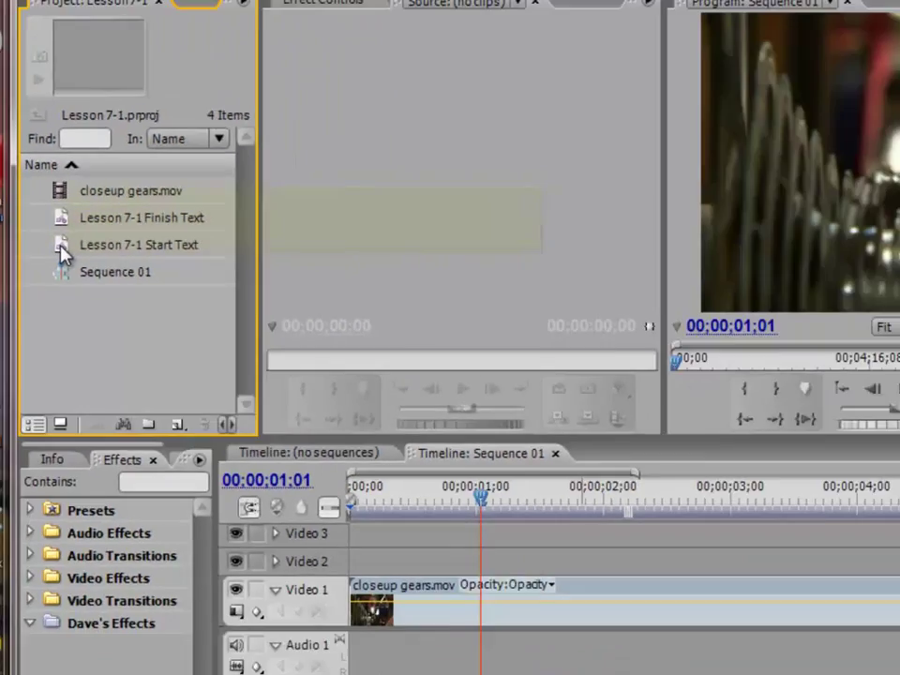
{"action": "double_click", "coordinate": [150, 240]}
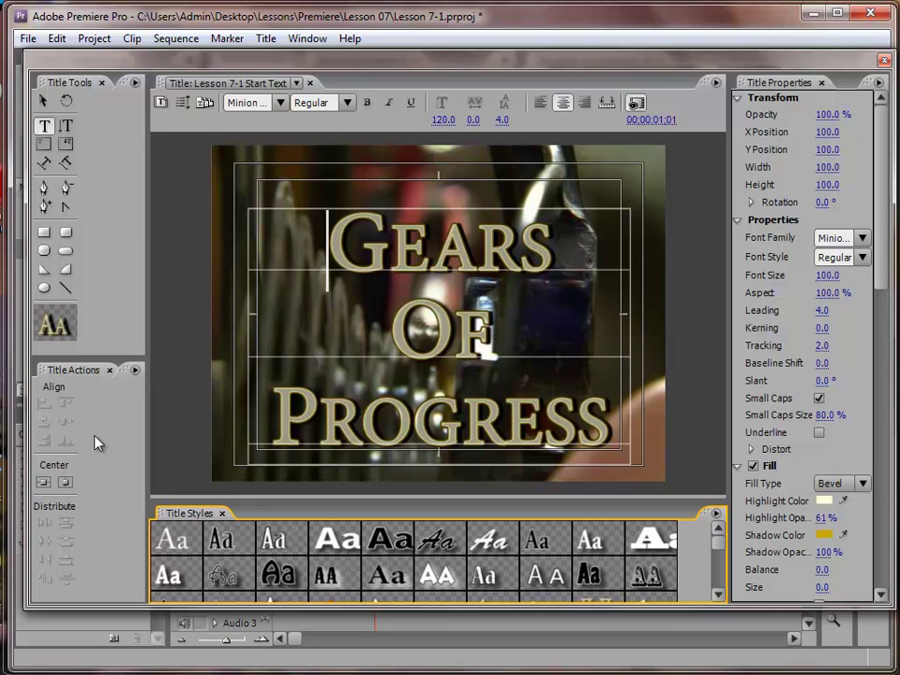
{"action": "left_click", "coordinate": [718, 593]}
{"action": "left_click_drag", "start_coordinate": [718, 594], "coordinate": [719, 595]}
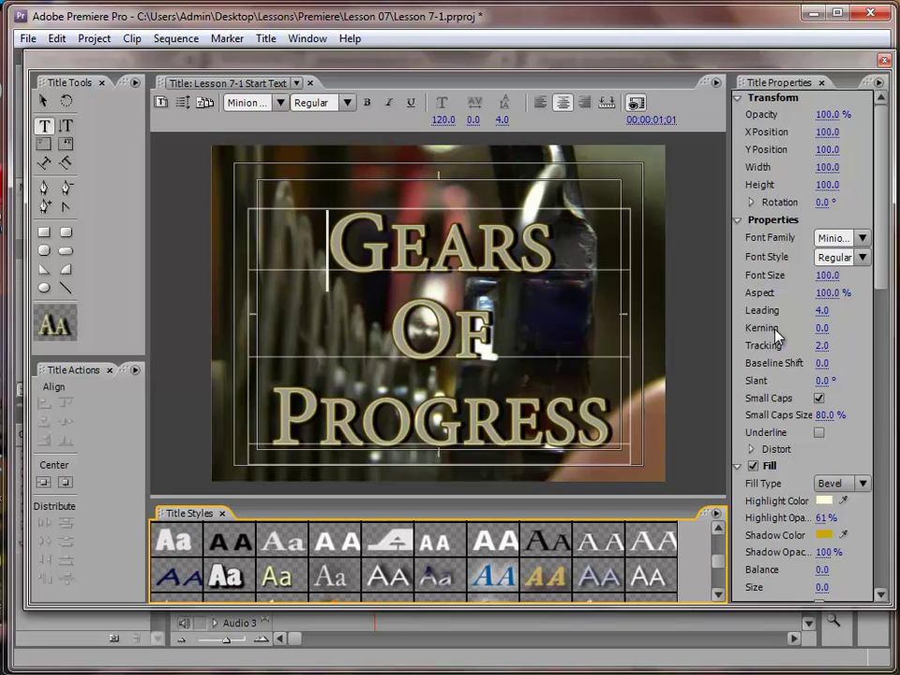
{"action": "left_click", "coordinate": [377, 238]}
{"action": "left_click_drag", "start_coordinate": [377, 238], "coordinate": [617, 434]}
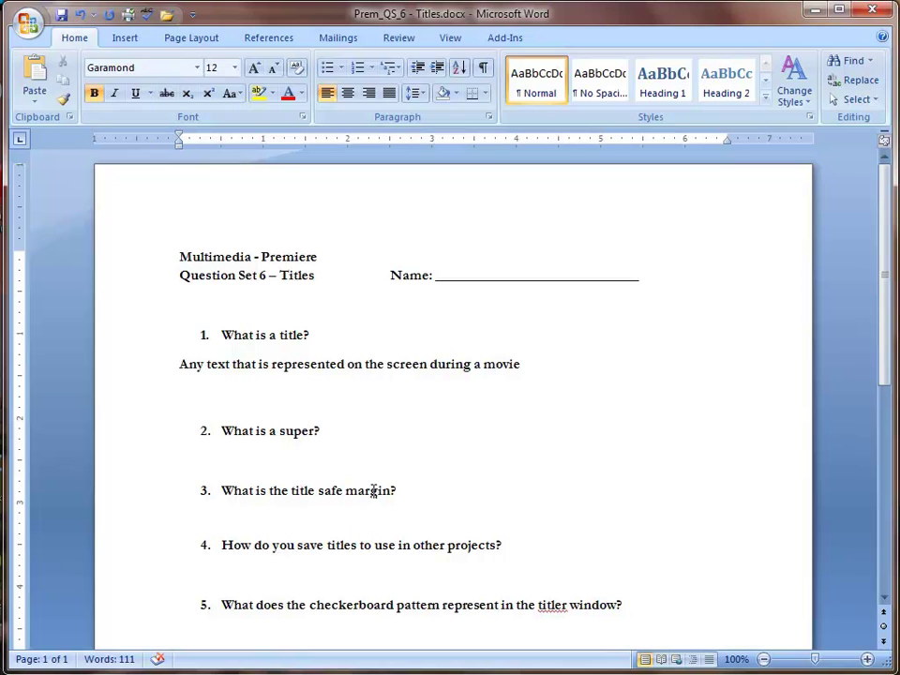
- In Word, answer question 3 with "The area around the outside of the movie frame which allows the user to see the boundaries for the title"
{"action": "left_click", "coordinate": [433, 498]}
{"action": "key", "text": "Return"}
{"action": "key", "text": "Return"}
{"action": "key", "text": "Return"}
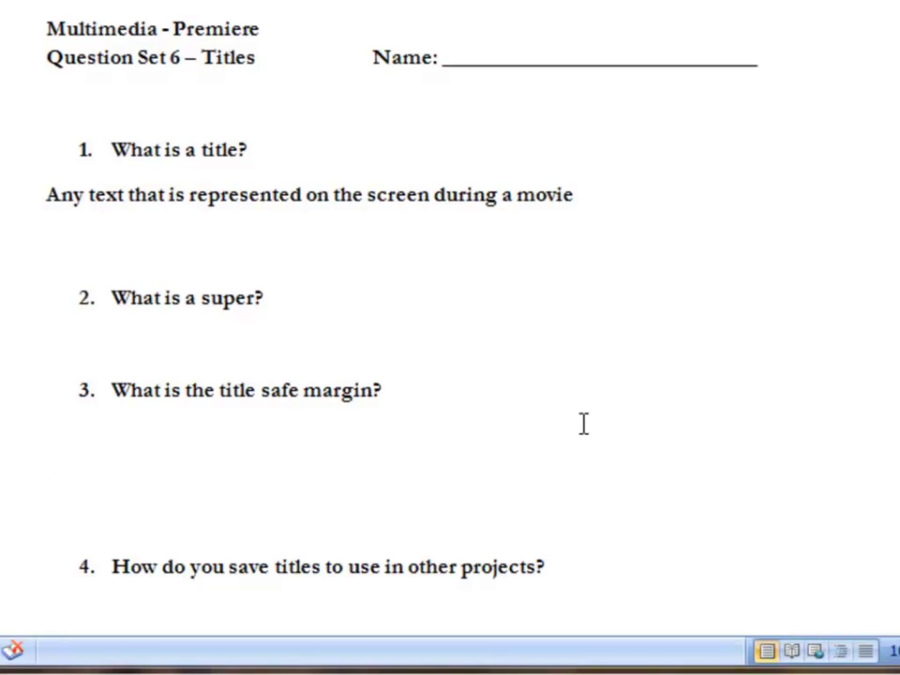
{"action": "type", "text": "The ar"}
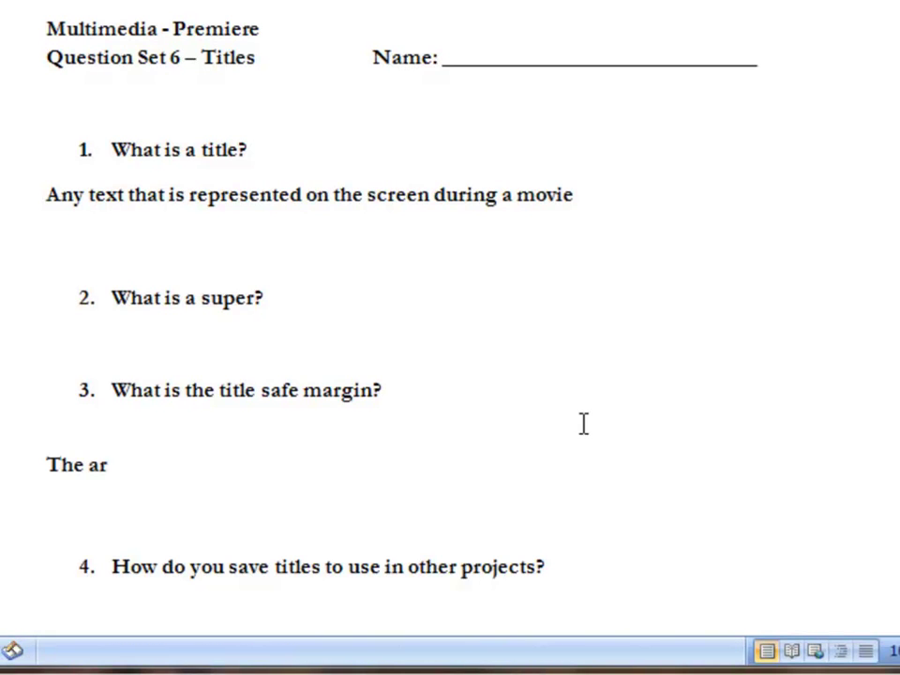
{"action": "type", "text": "ea around"}
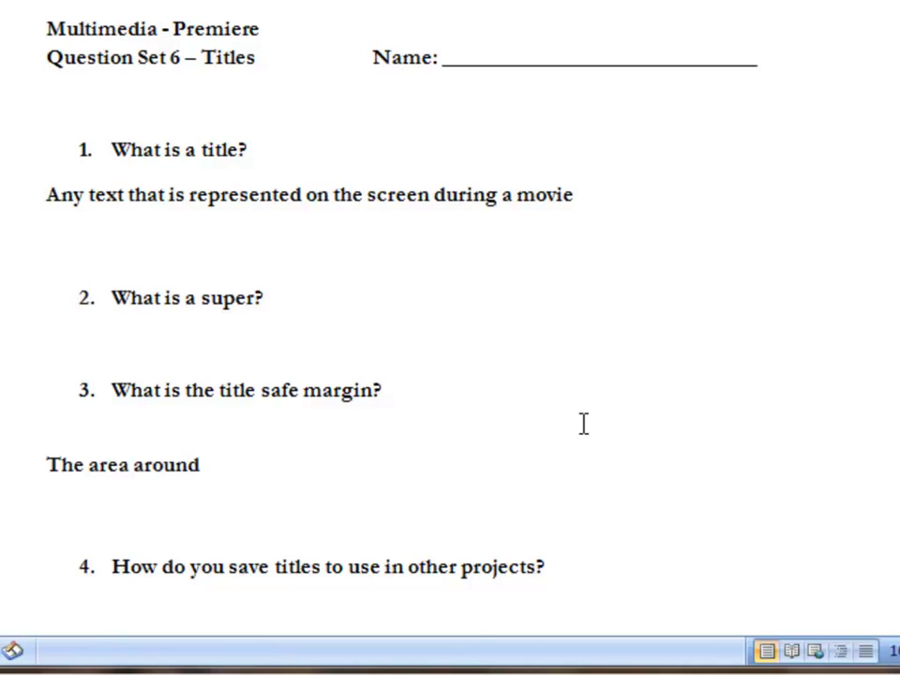
{"action": "type", "text": " the out"}
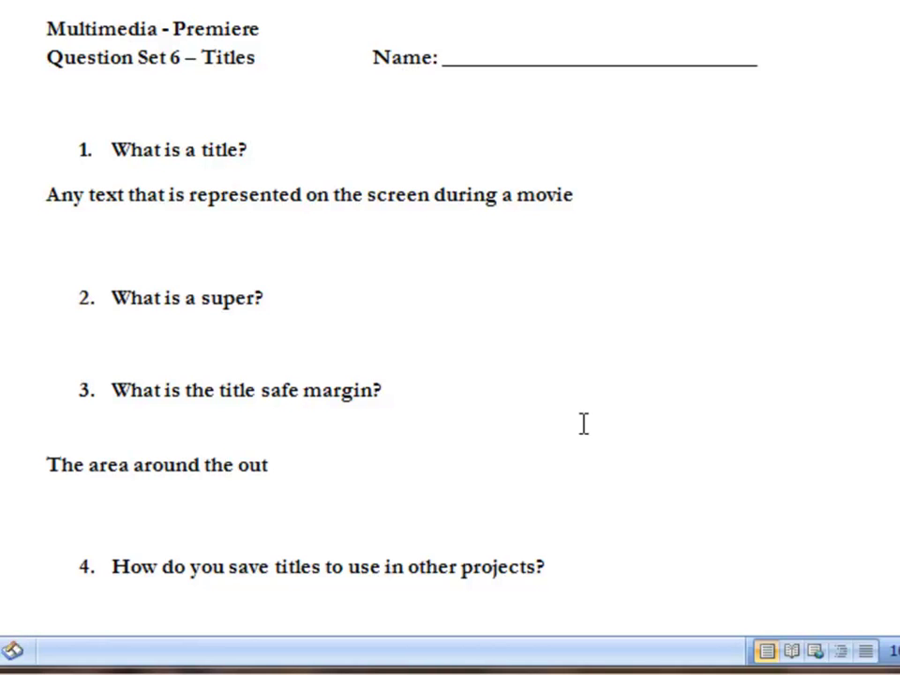
{"action": "type", "text": "side of the mo"}
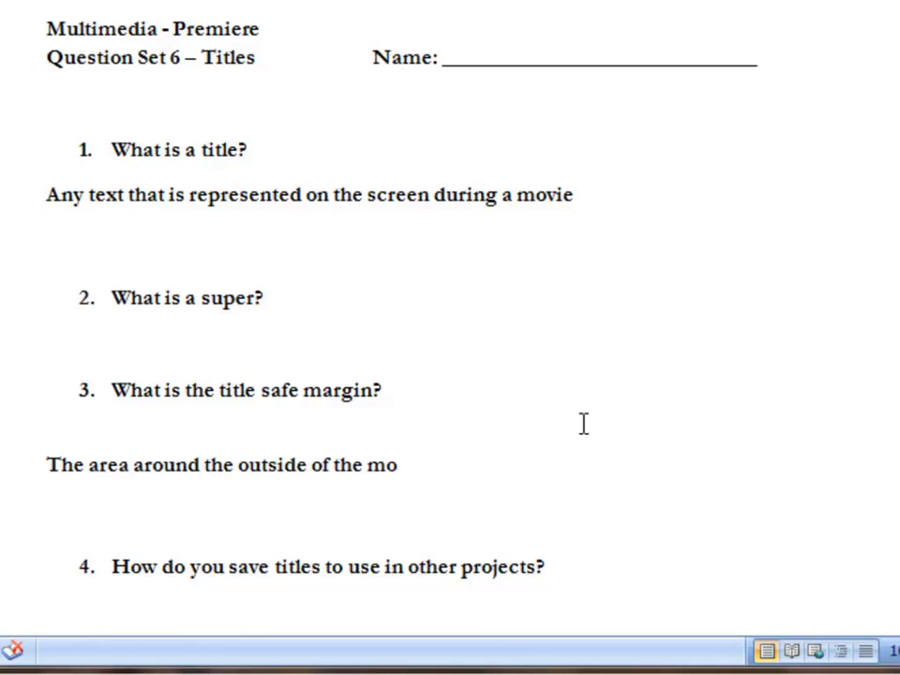
{"action": "type", "text": "vie frame "}
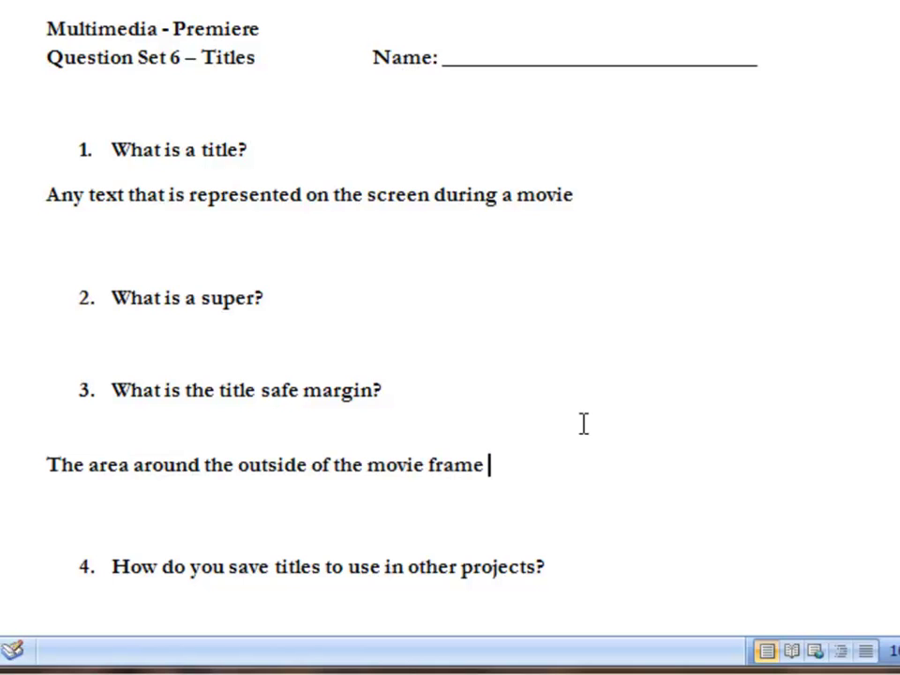
{"action": "type", "text": "which al"}
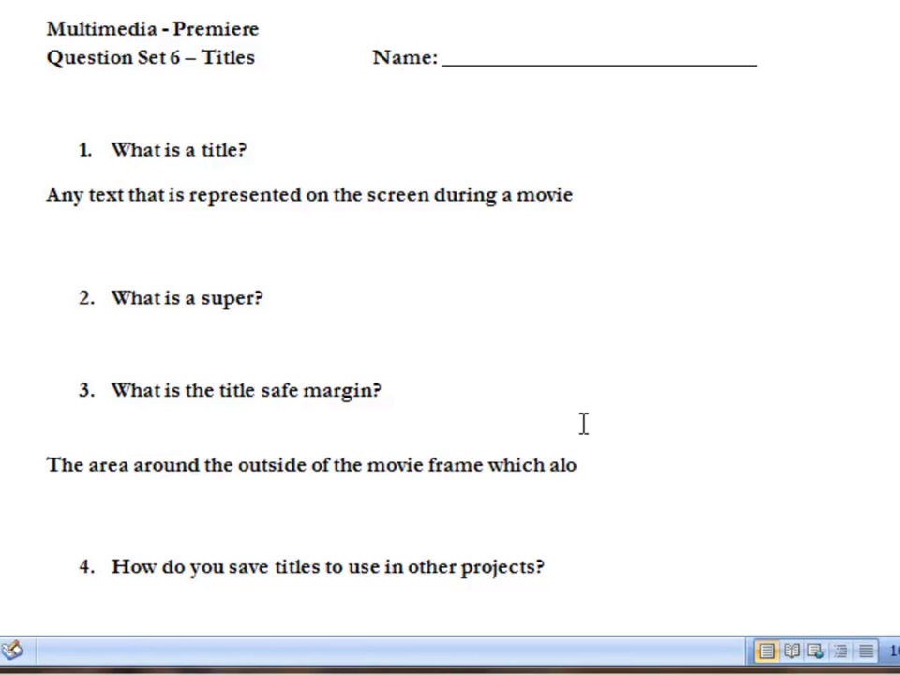
{"action": "type", "text": "lows ht euse"}
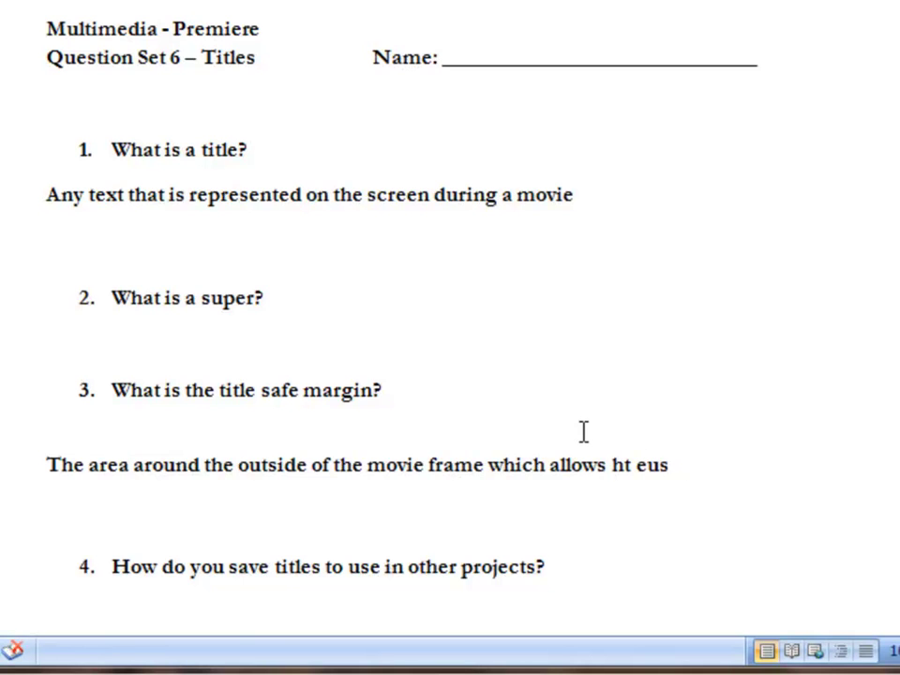
{"action": "key", "text": "BackSpace"}
{"action": "type", "text": "the user to se"}
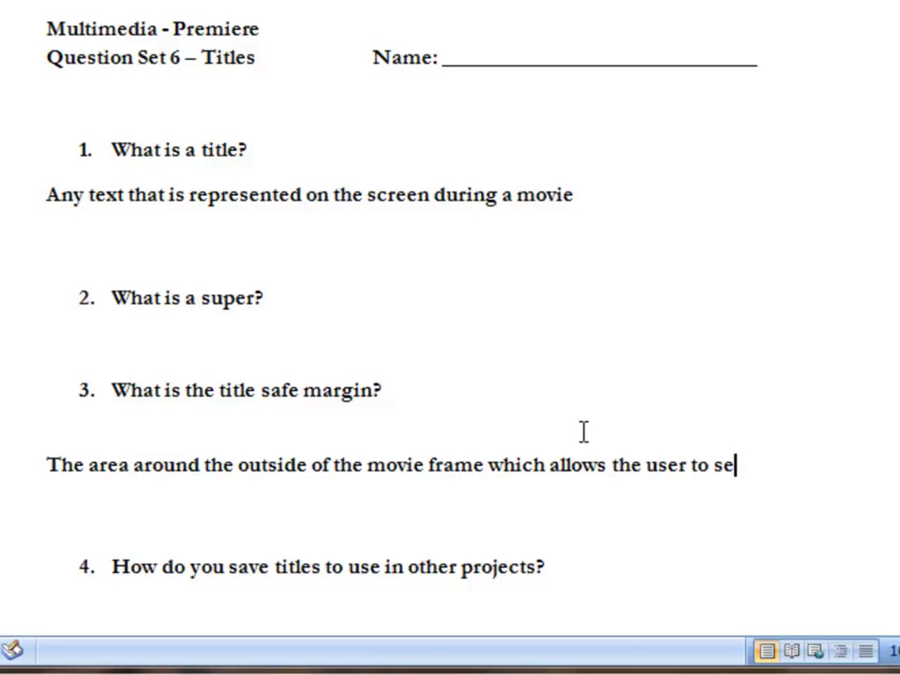
{"action": "type", "text": "e the bou"}
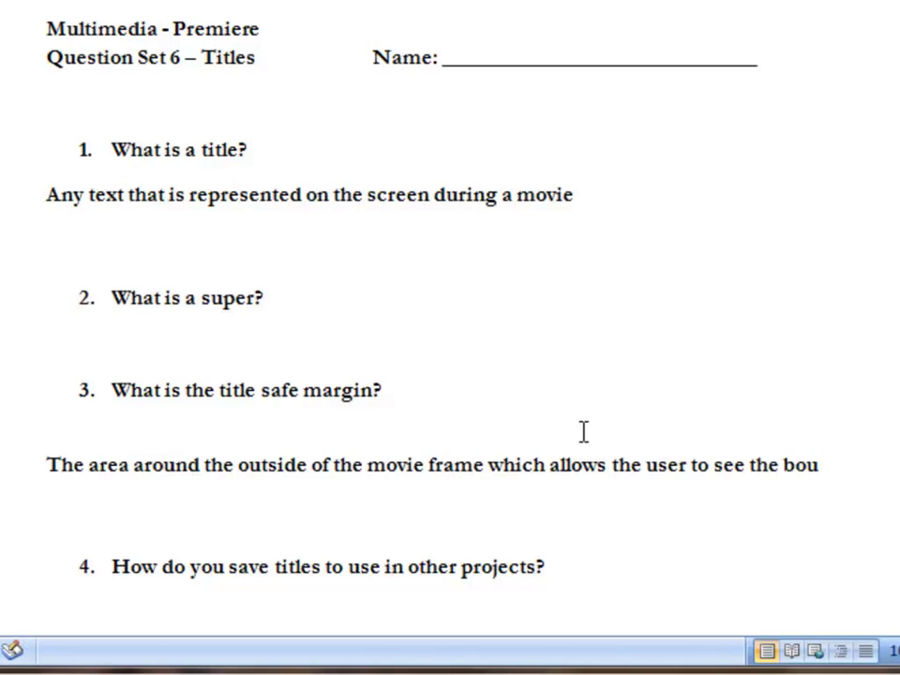
{"action": "type", "text": "ndaries for the"}
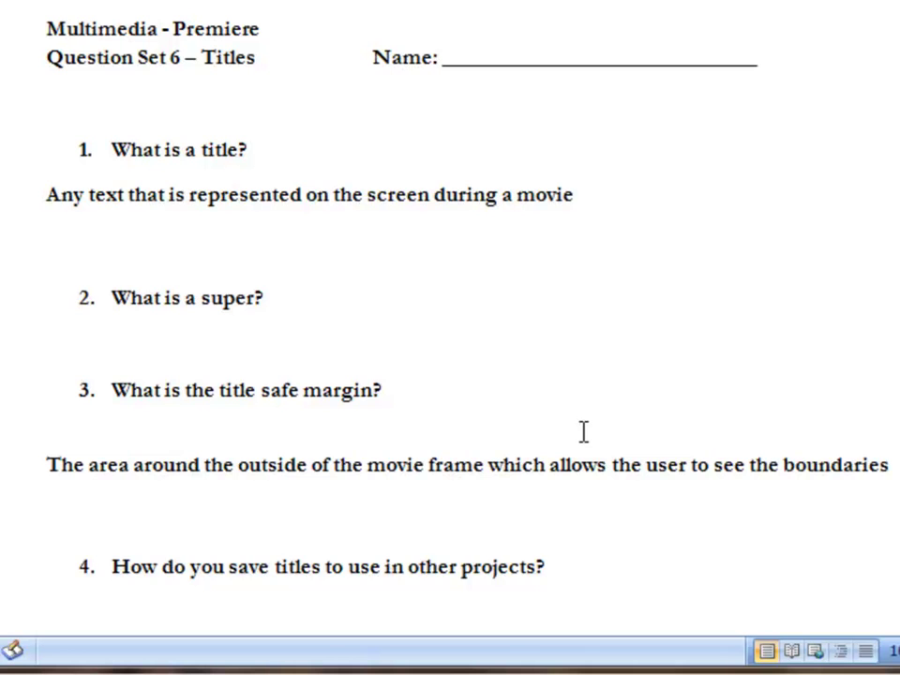
{"action": "type", "text": " title"}
- Remove the blank lines above the answer to question 3 and below the answer to question 1
{"action": "left_click", "coordinate": [323, 542]}
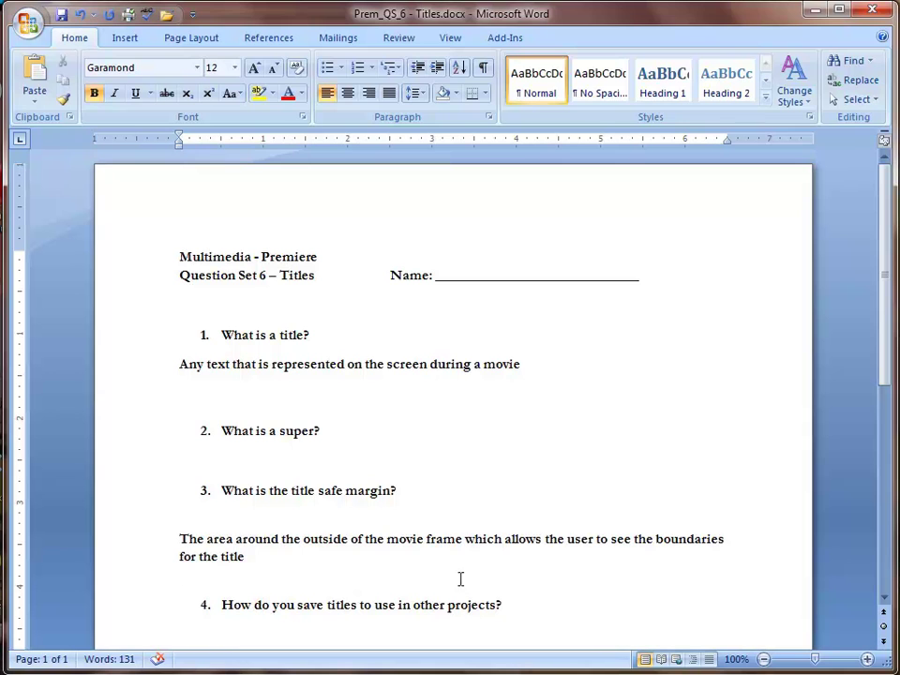
{"action": "left_click", "coordinate": [239, 506]}
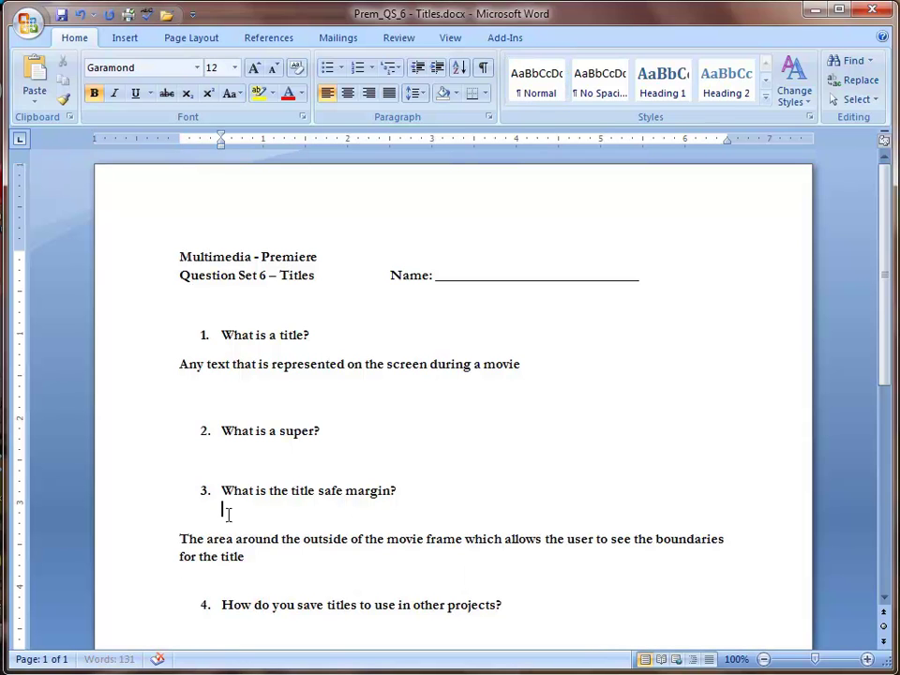
{"action": "key", "text": "Return"}
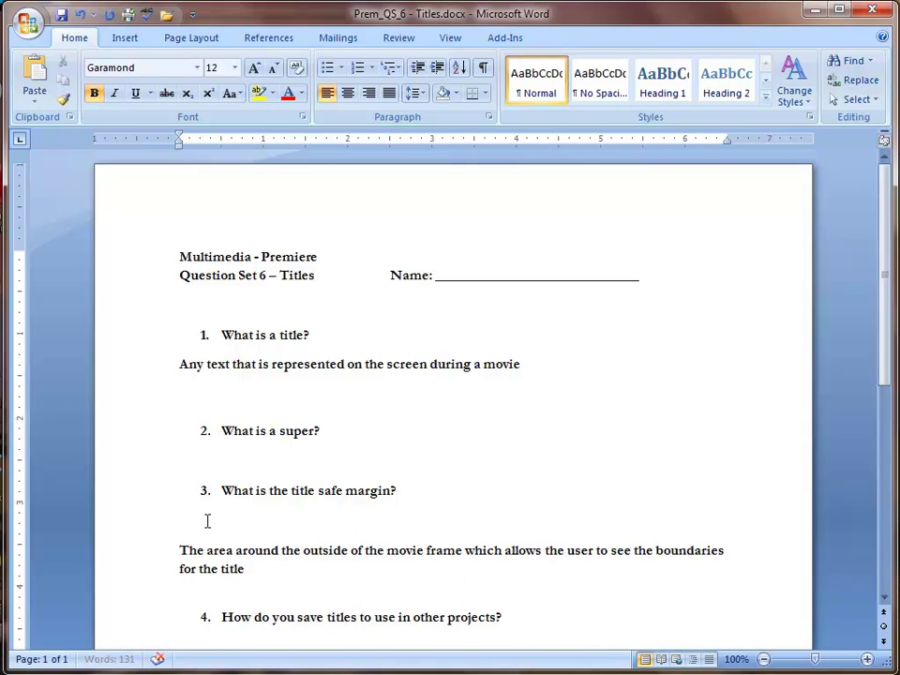
{"action": "key", "text": "BackSpace"}
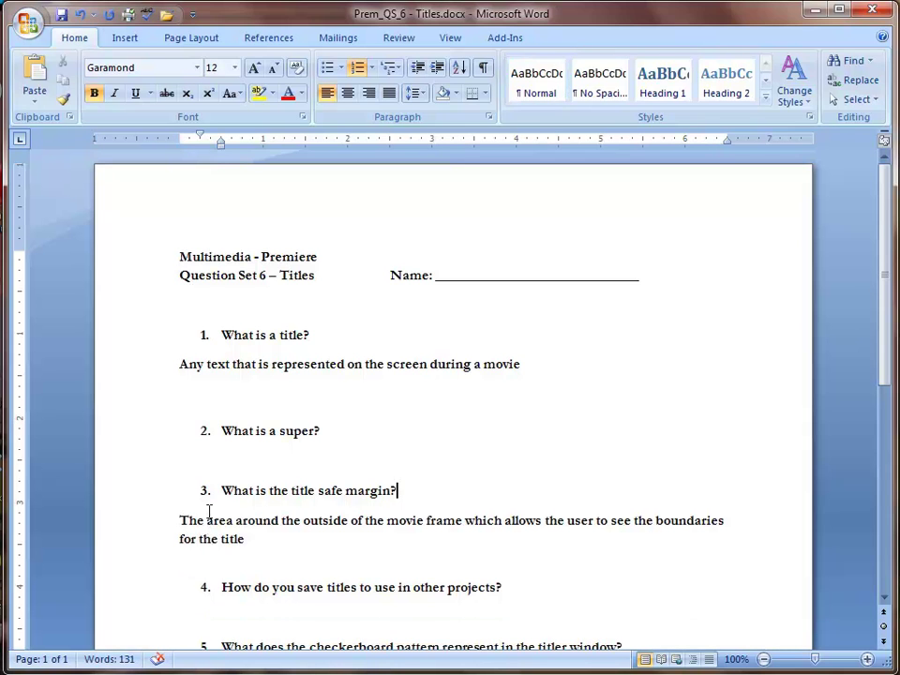
{"action": "left_click", "coordinate": [226, 388]}
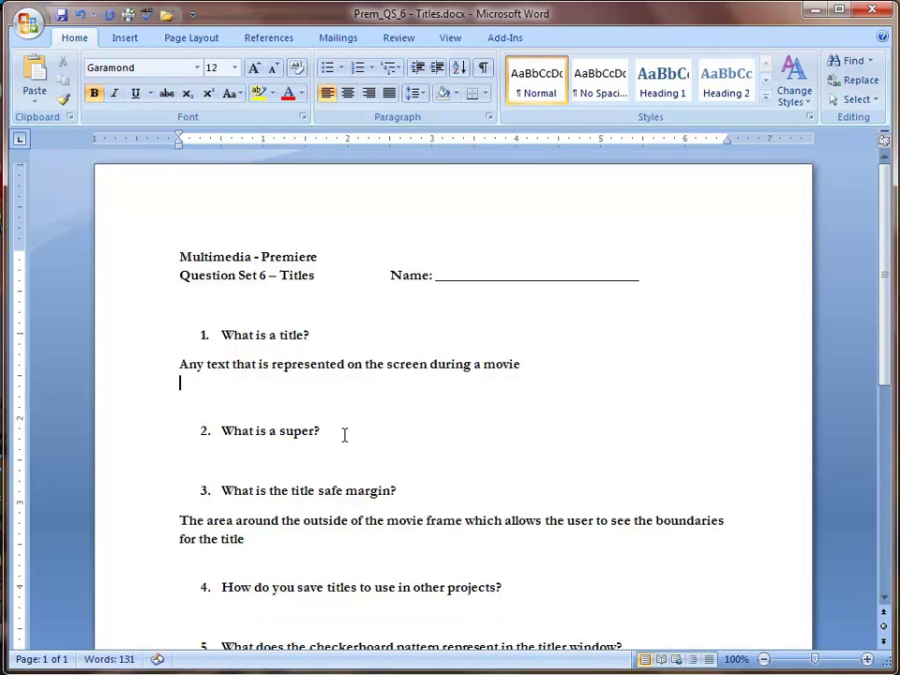
{"action": "key", "text": "BackSpace"}
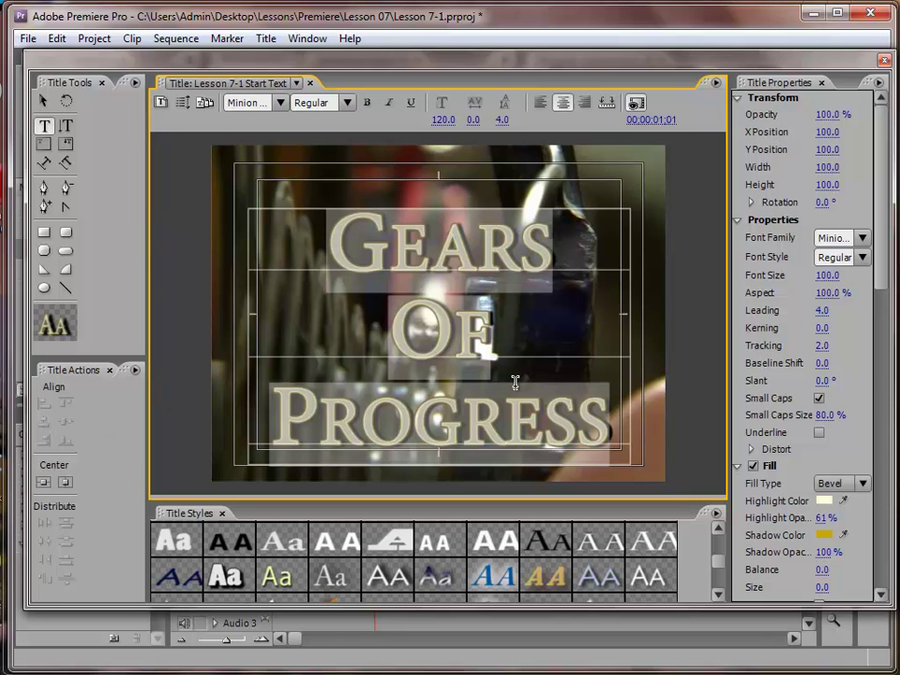
- In Premiere Pro, try the Myriad Water 63 style on the whole title text, replacing it with Tekton Pro Golden 49
{"action": "left_click", "coordinate": [439, 281]}
{"action": "left_click_drag", "start_coordinate": [439, 281], "coordinate": [611, 425]}
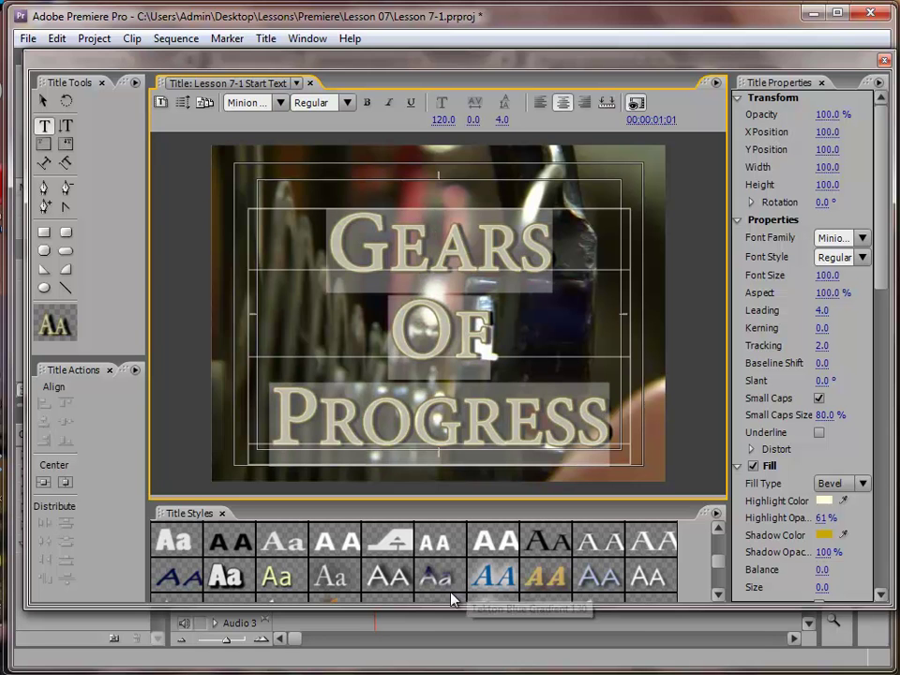
{"action": "left_click", "coordinate": [718, 596]}
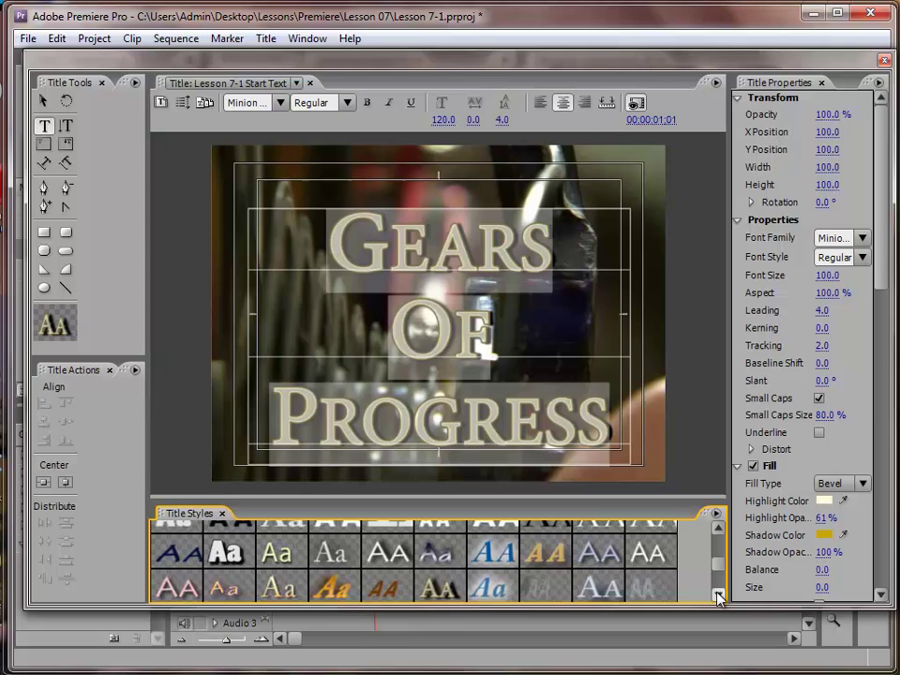
{"action": "left_click", "coordinate": [597, 578]}
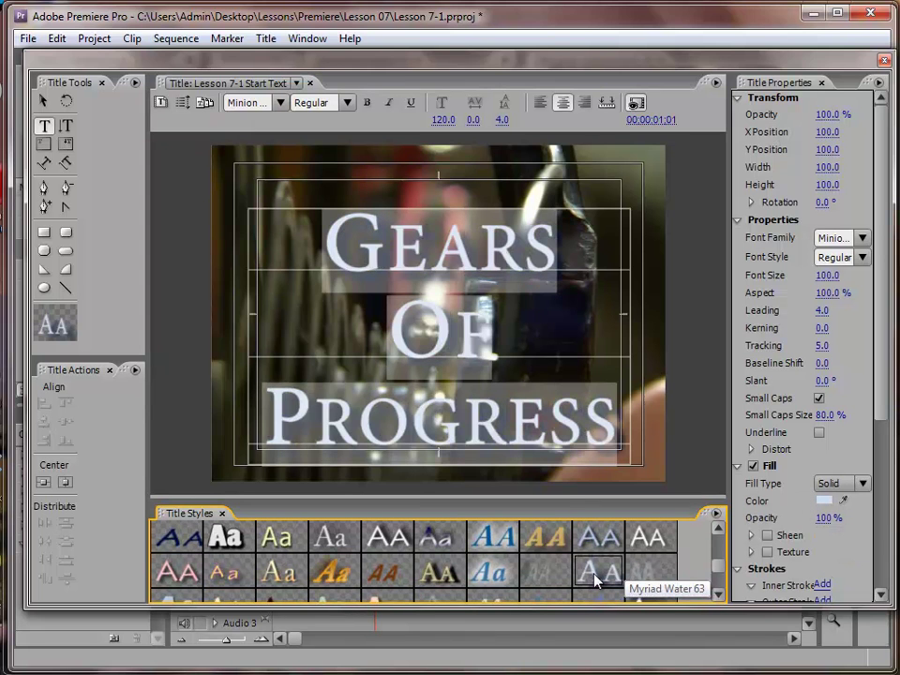
{"action": "left_click", "coordinate": [290, 567]}
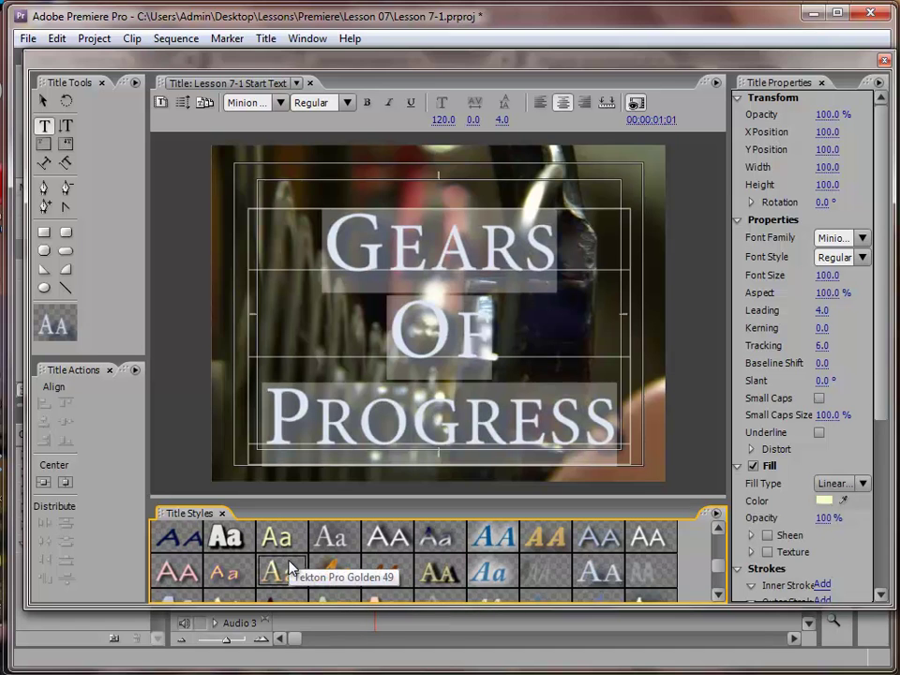
- Try the BellGothicStd Caps Slant White 2, bright green Myriad and dark red Adobe bold styles on the title text
{"action": "left_click", "coordinate": [720, 595]}
{"action": "left_click", "coordinate": [720, 595]}
{"action": "left_click", "coordinate": [720, 595]}
{"action": "left_click", "coordinate": [720, 595]}
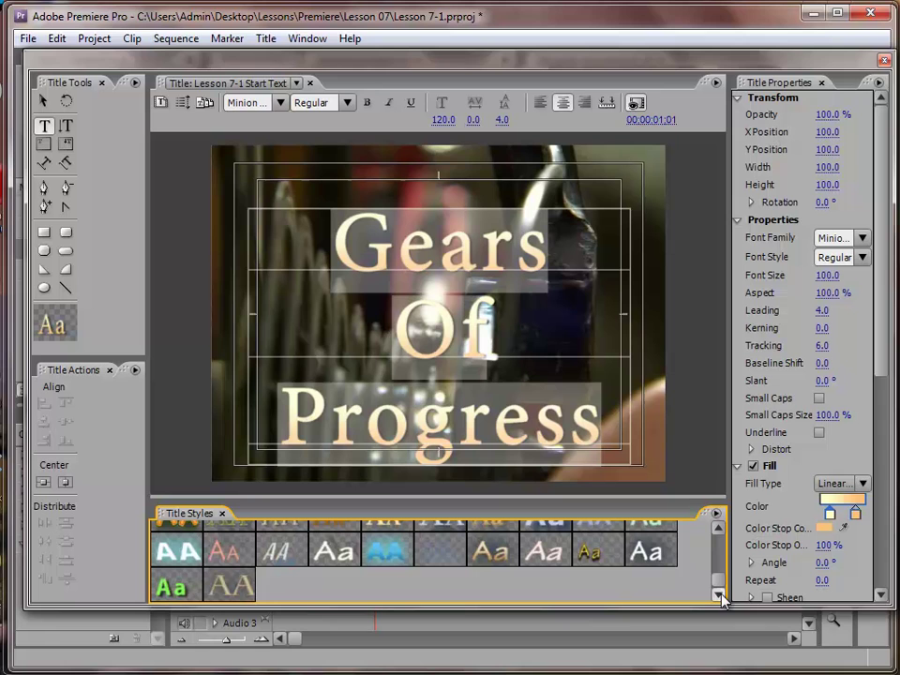
{"action": "left_click", "coordinate": [187, 563]}
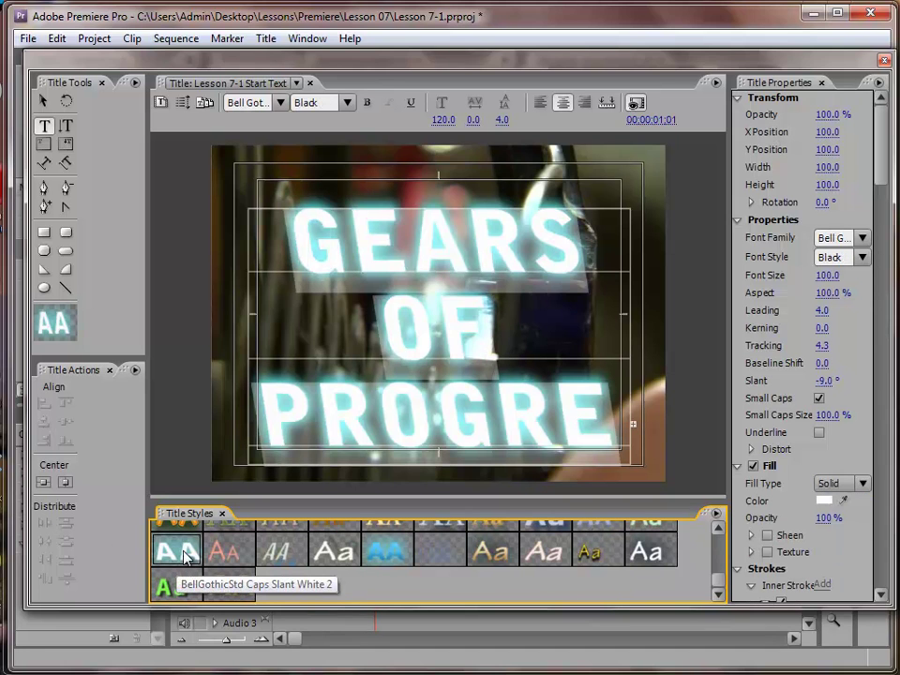
{"action": "left_click", "coordinate": [176, 587]}
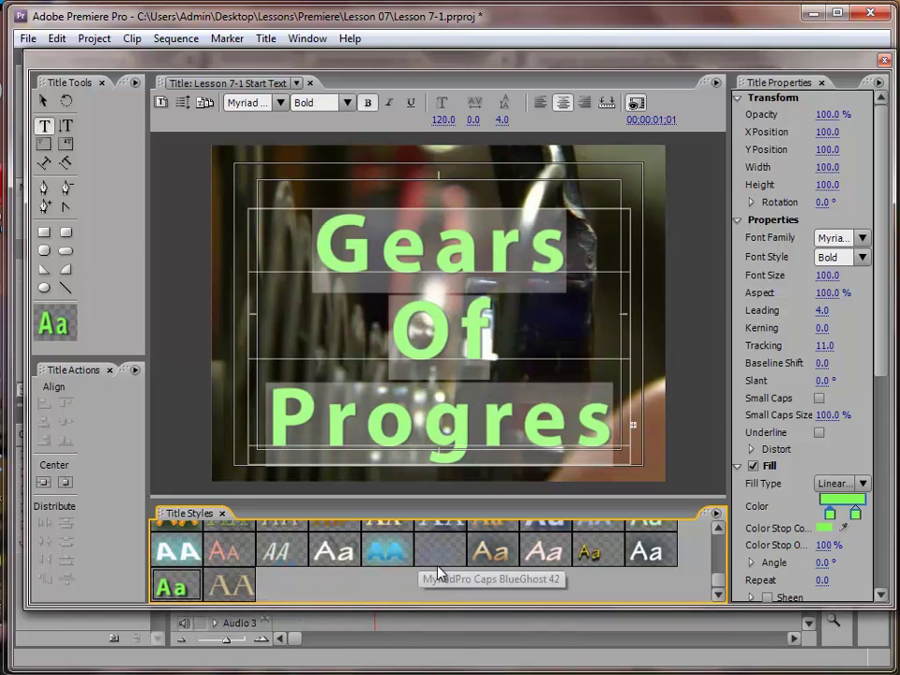
{"action": "scroll", "coordinate": [577, 569], "scroll_direction": "up", "scroll_amount": 5}
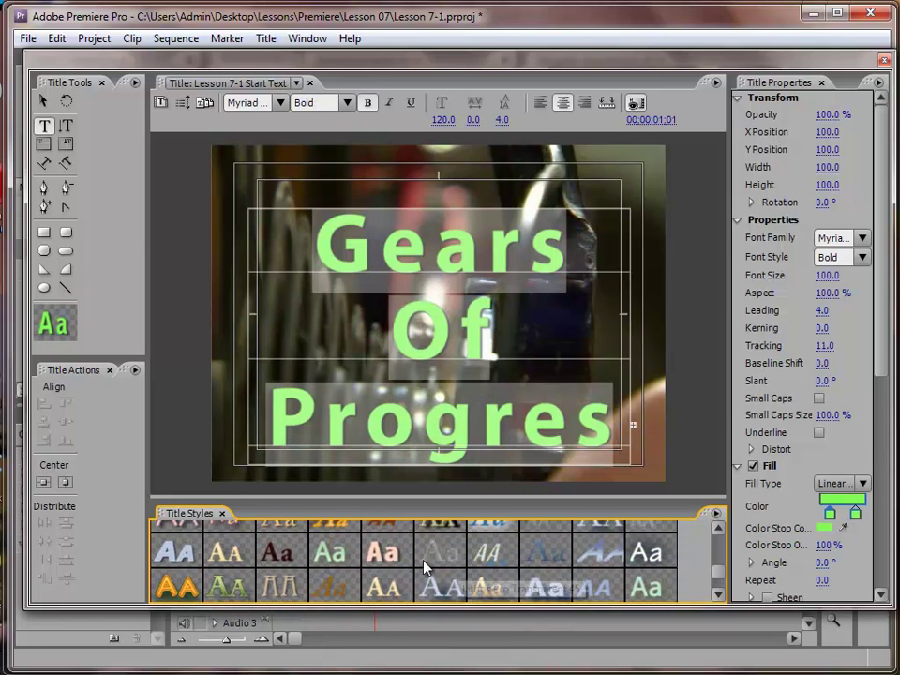
{"action": "left_click", "coordinate": [279, 551]}
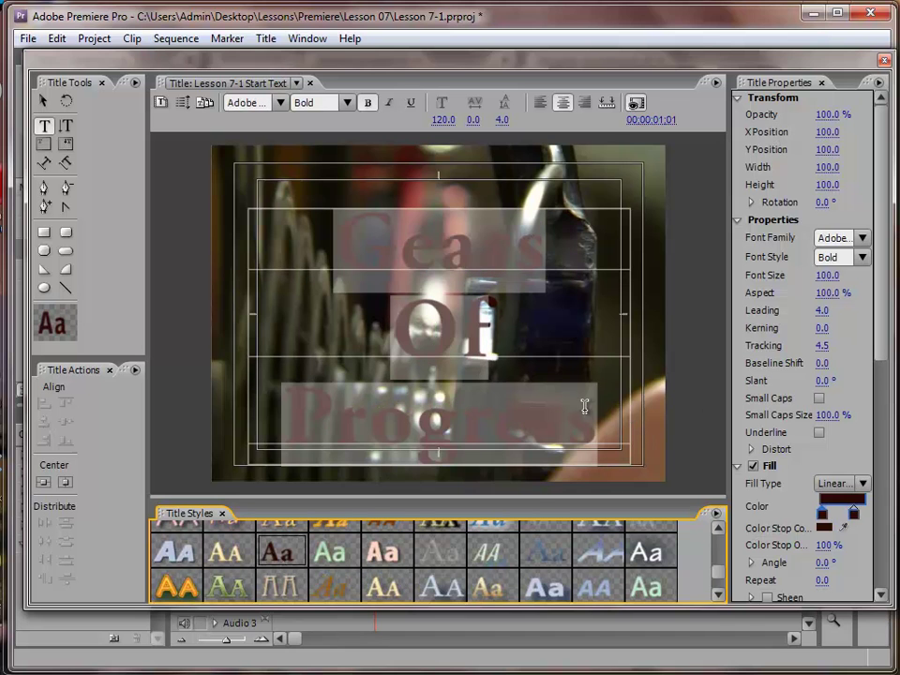
- Apply the orange-and-yellow Lithos Pro Regular style to the title text and set its font size to 75
{"action": "left_click", "coordinate": [175, 587]}
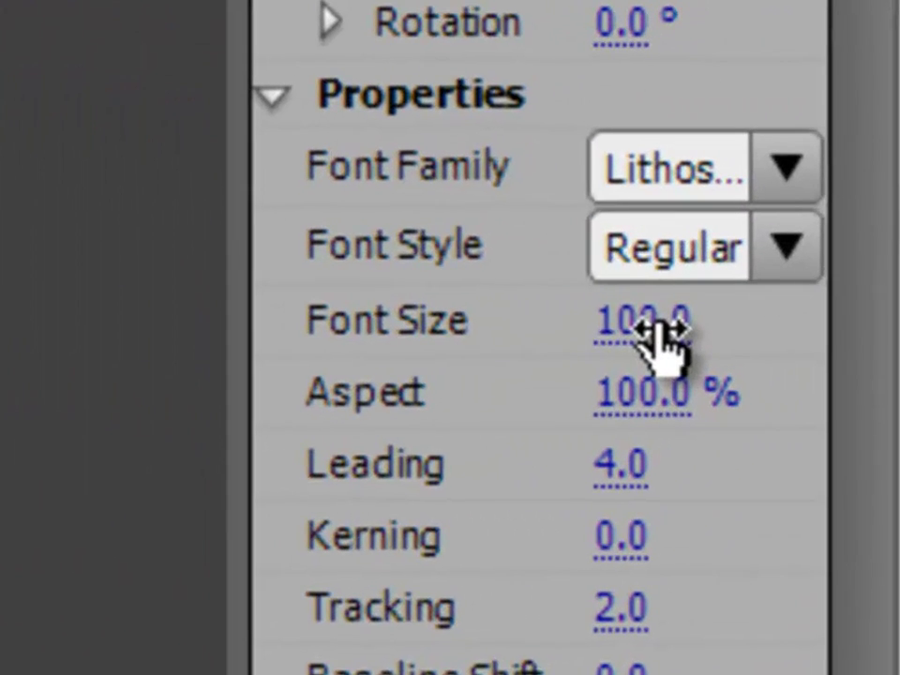
{"action": "left_click", "coordinate": [657, 333]}
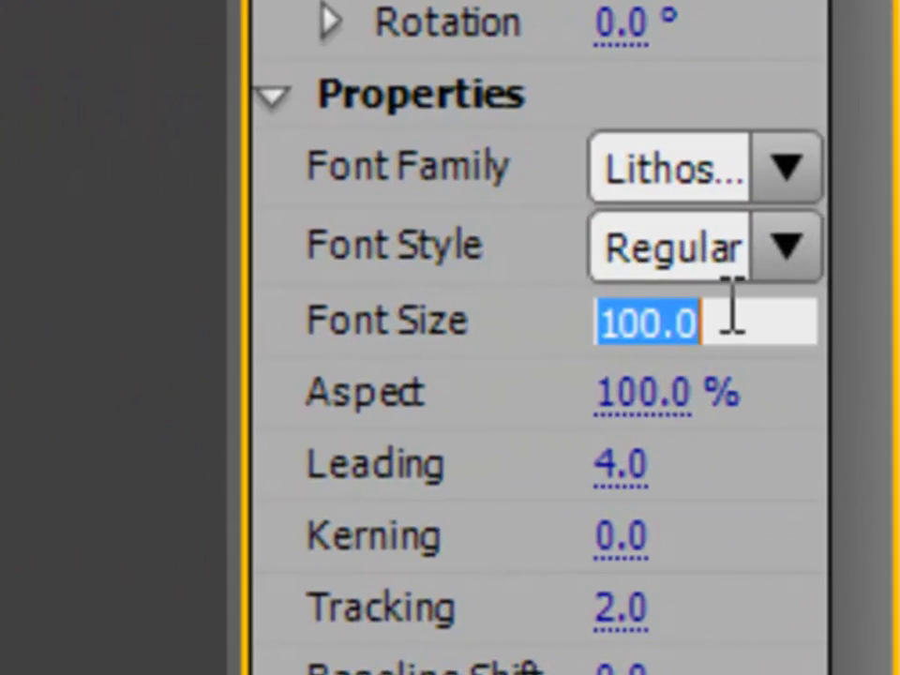
{"action": "type", "text": "75"}
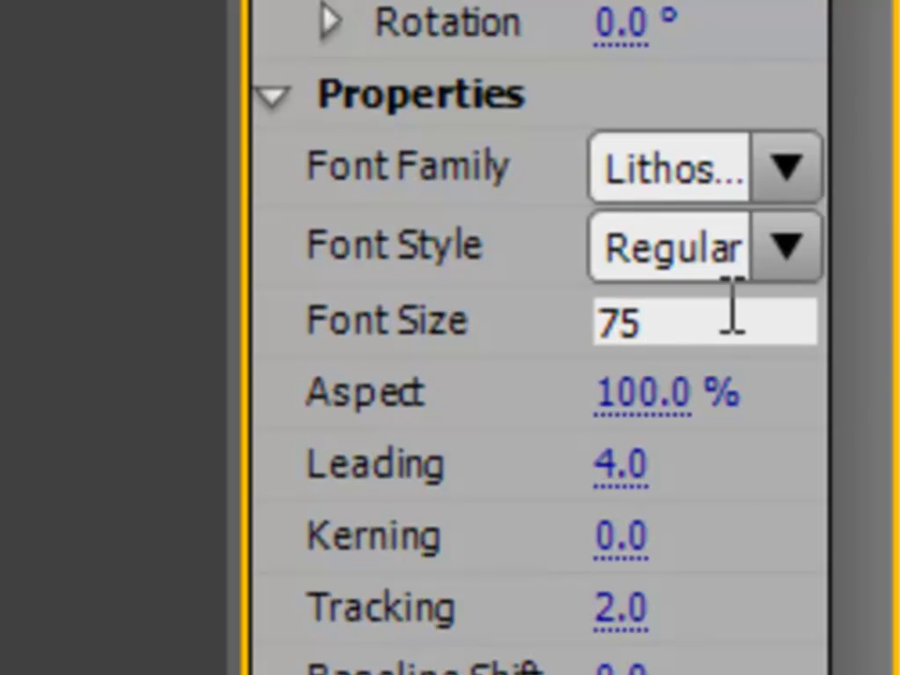
{"action": "key", "text": "Return"}
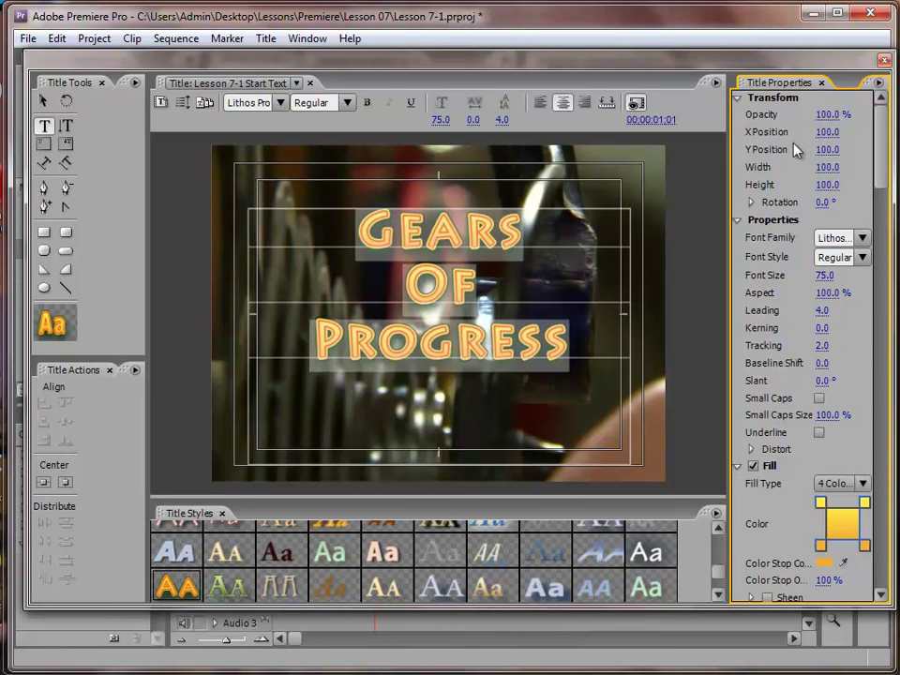
- Set the title text's font family to Adobe Garamond Pro and its font style to Bold
{"action": "left_click", "coordinate": [862, 240]}
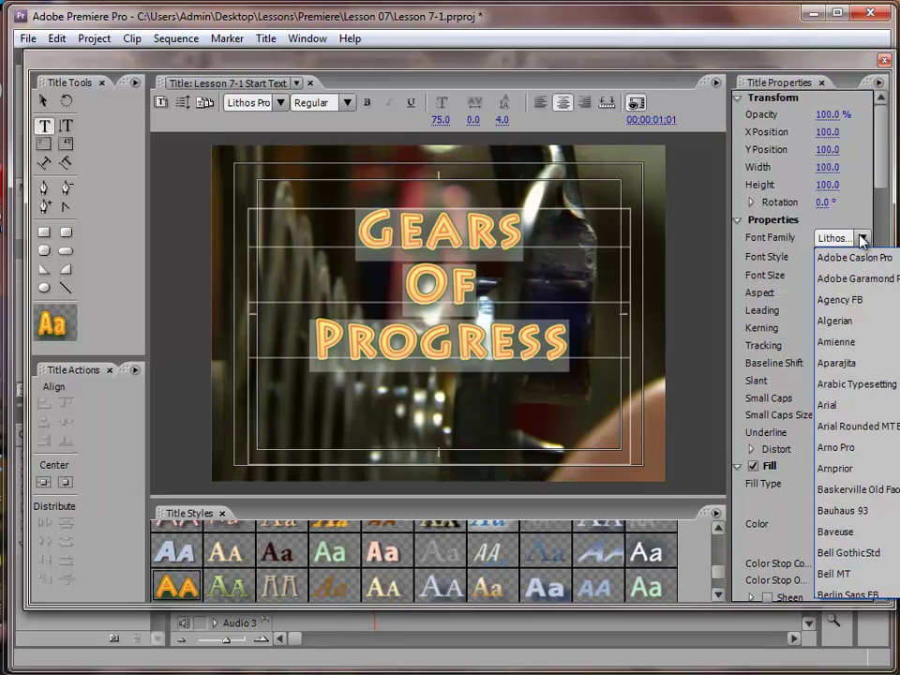
{"action": "left_click", "coordinate": [854, 280]}
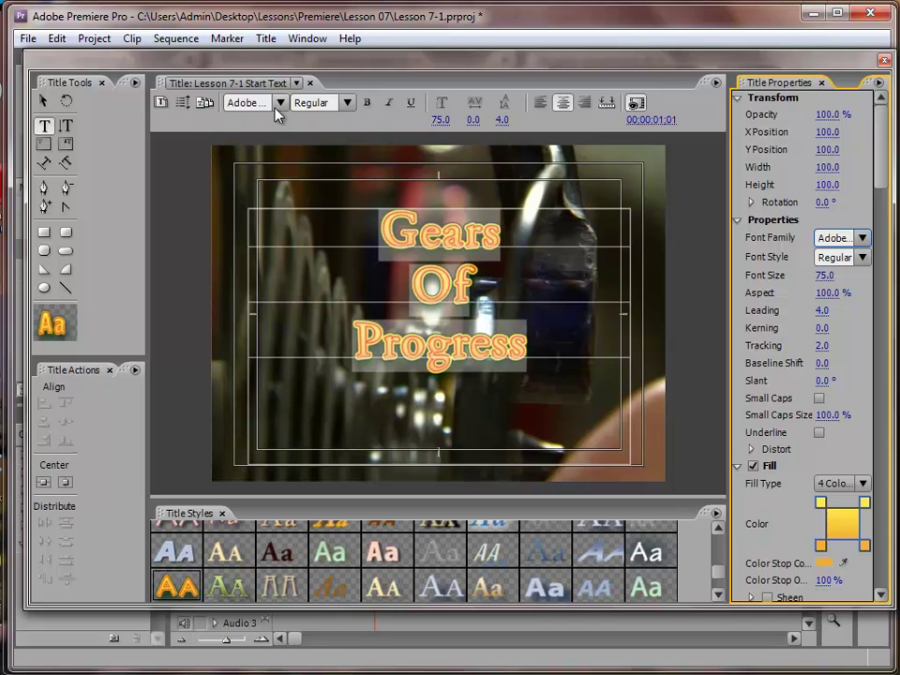
{"action": "left_click", "coordinate": [347, 103]}
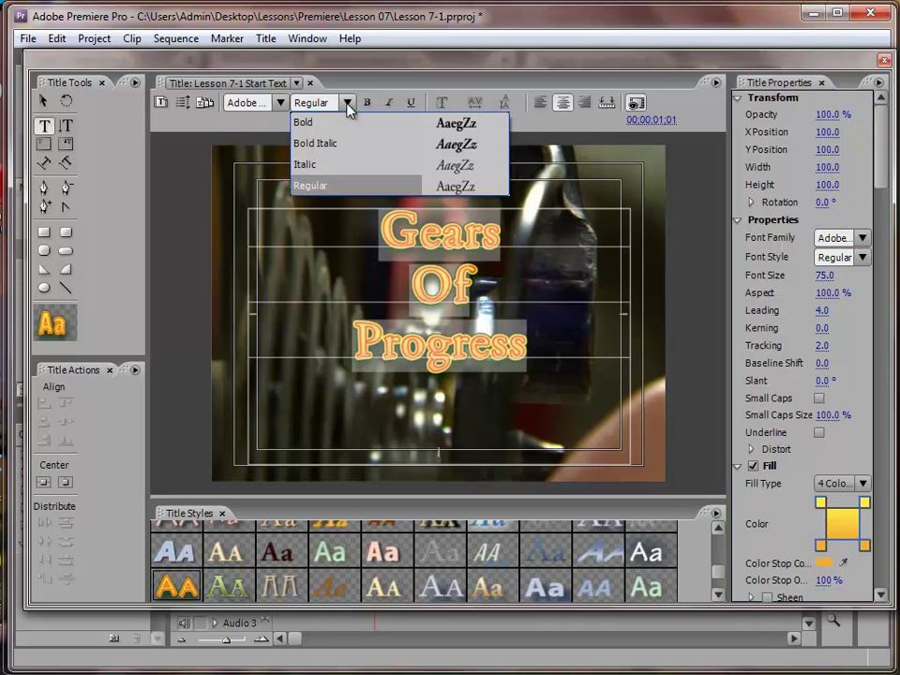
{"action": "left_click", "coordinate": [337, 124]}
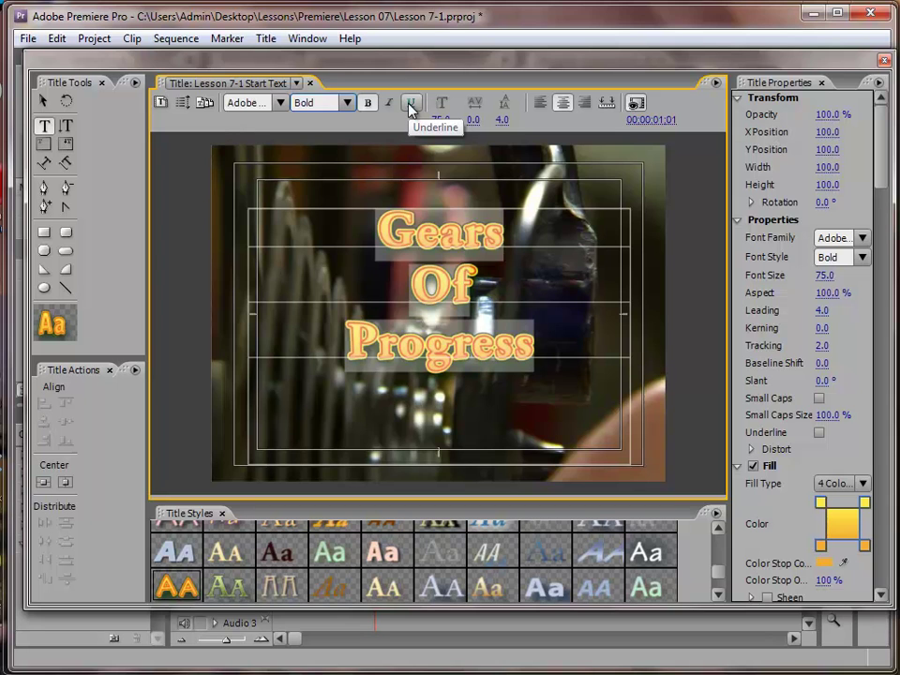
- Browse the font list and set the title text's font family to Times New Roman
{"action": "left_click", "coordinate": [279, 103]}
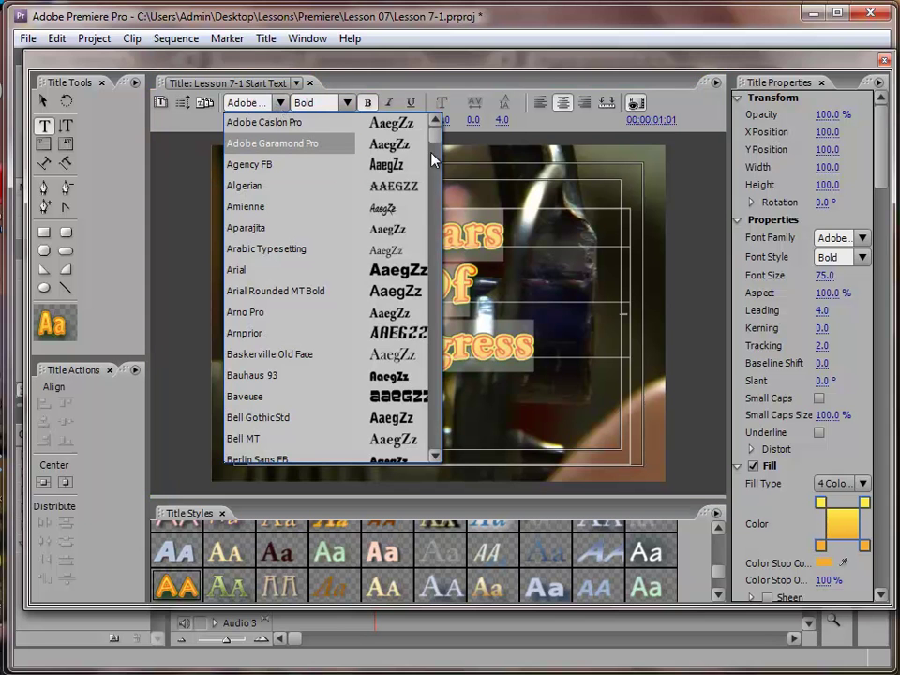
{"action": "scroll", "coordinate": [433, 283], "scroll_direction": "down", "scroll_amount": 20}
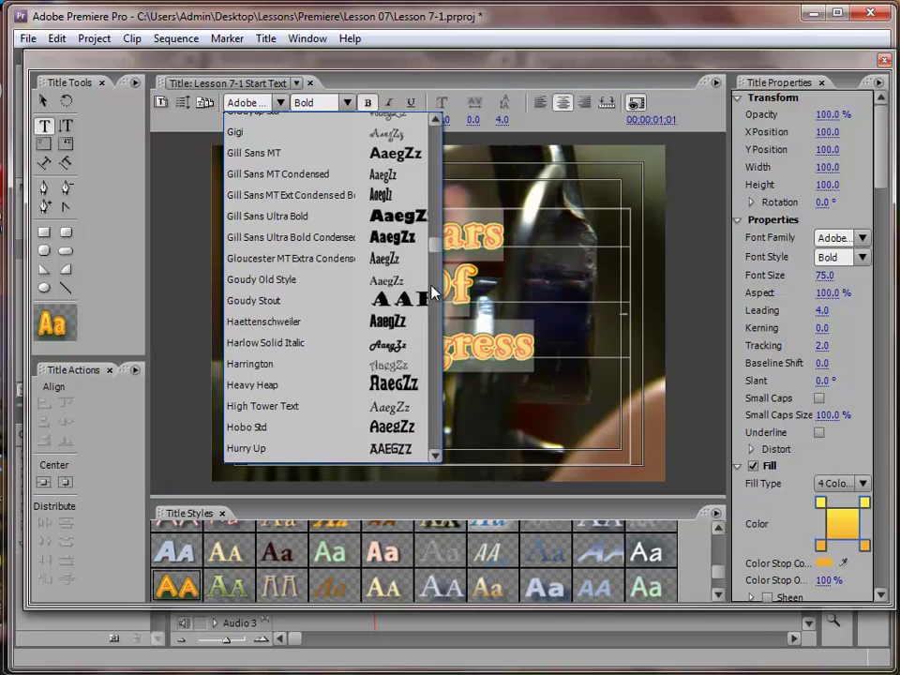
{"action": "scroll", "coordinate": [432, 318], "scroll_direction": "down", "scroll_amount": 12}
{"action": "scroll", "coordinate": [432, 389], "scroll_direction": "down", "scroll_amount": 15}
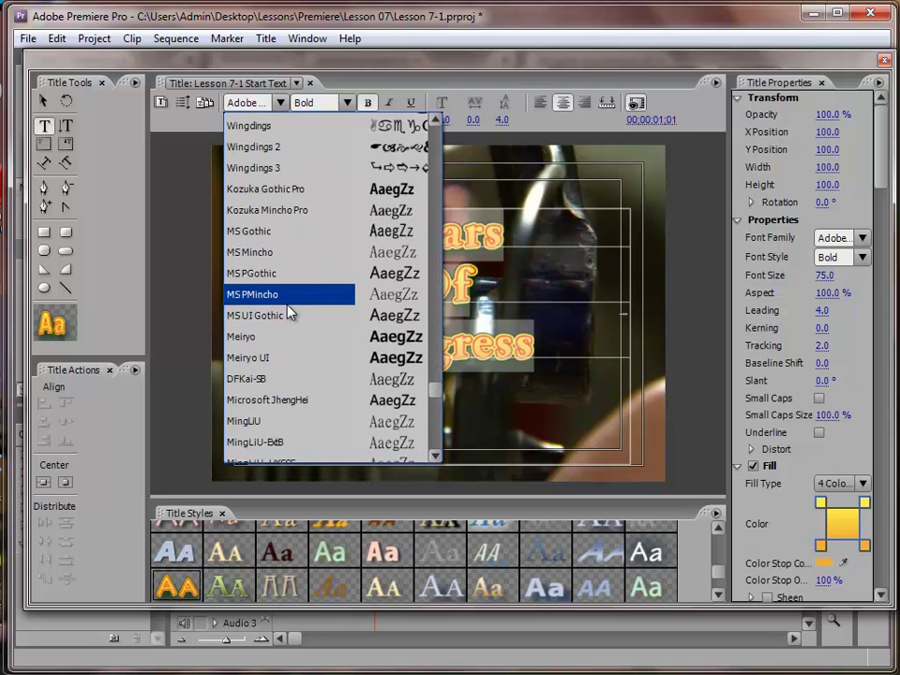
{"action": "scroll", "coordinate": [289, 314], "scroll_direction": "up", "scroll_amount": 8}
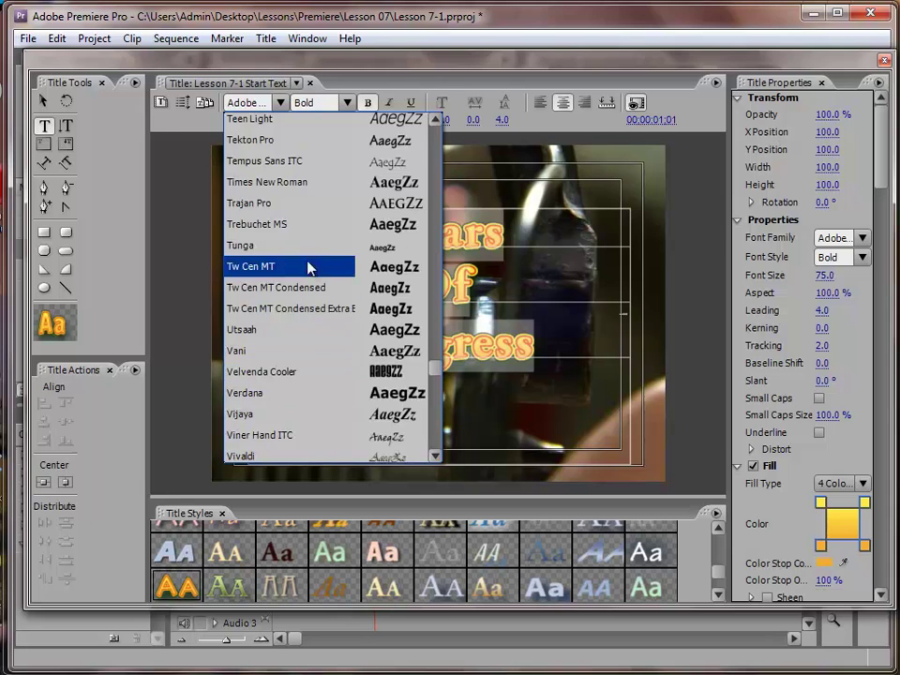
{"action": "left_click", "coordinate": [310, 183]}
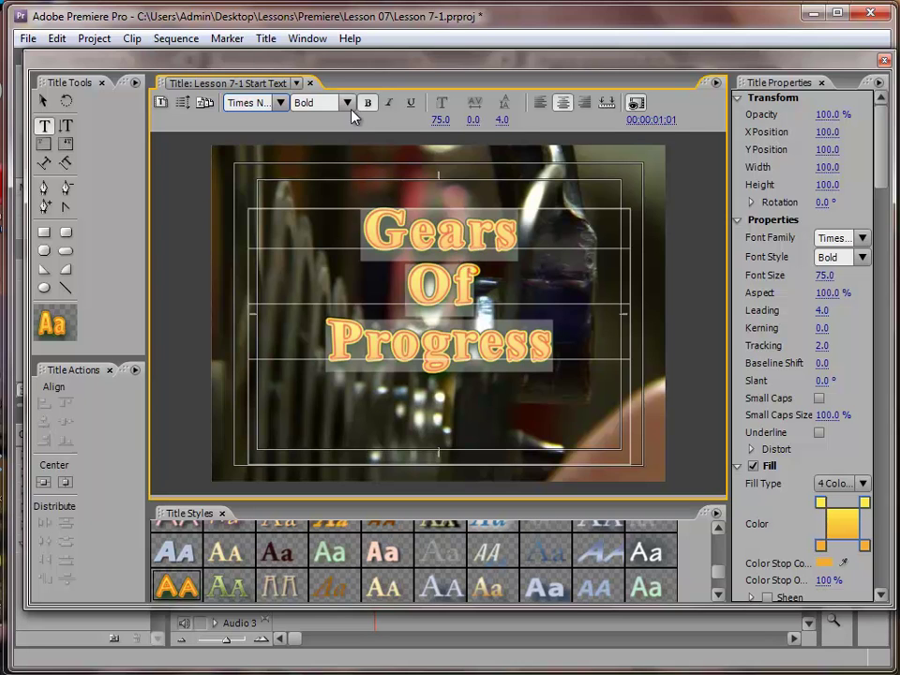
- Increase the title text's font size to 80 and on to 116
{"action": "left_click", "coordinate": [441, 119]}
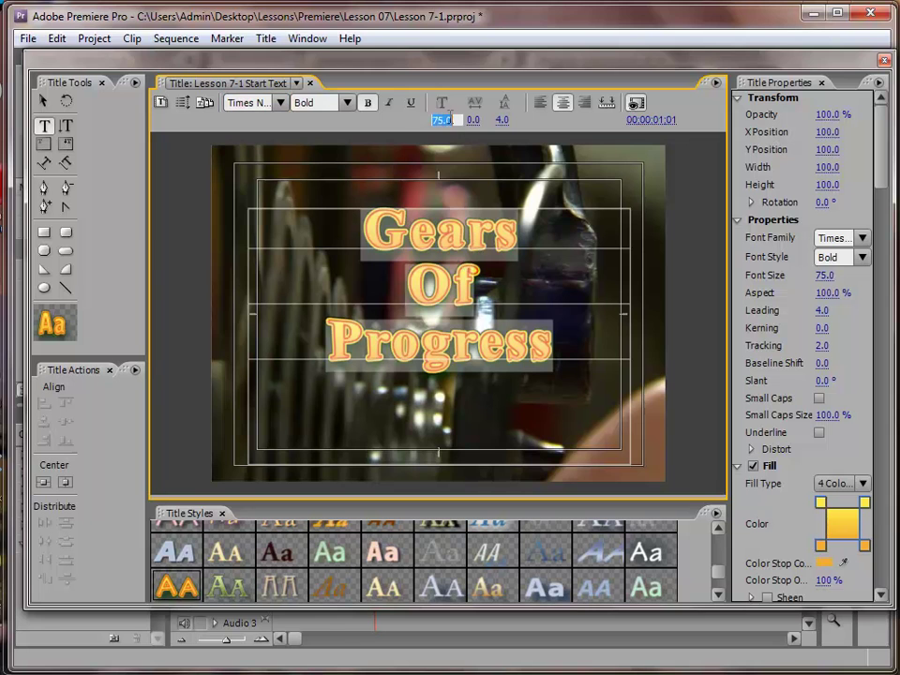
{"action": "key", "text": "Return"}
{"action": "left_click_drag", "start_coordinate": [440, 123], "coordinate": [452, 125]}
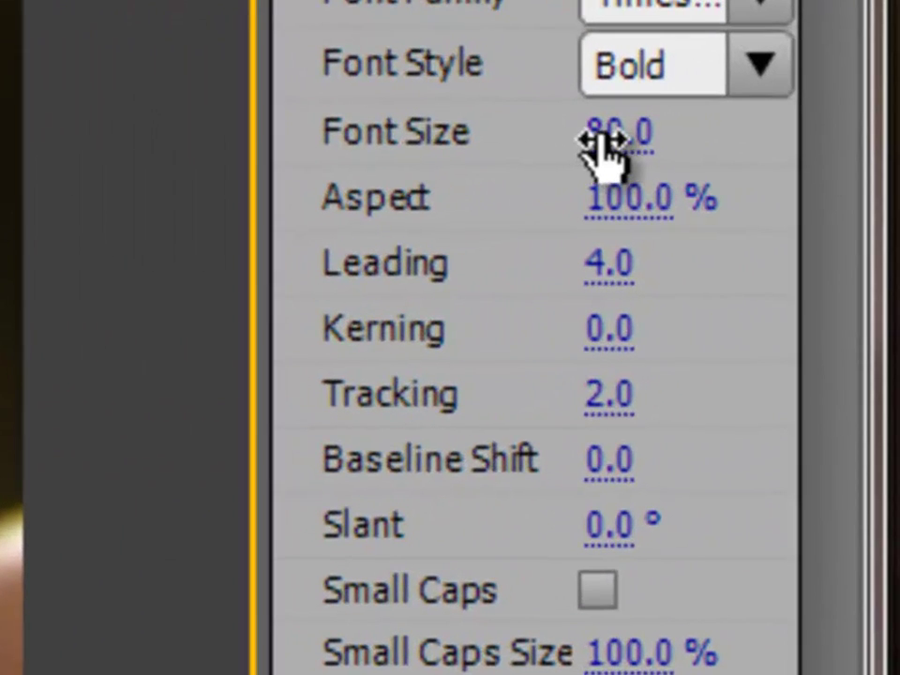
{"action": "left_click", "coordinate": [605, 150]}
{"action": "left_click_drag", "start_coordinate": [604, 150], "coordinate": [750, 147]}
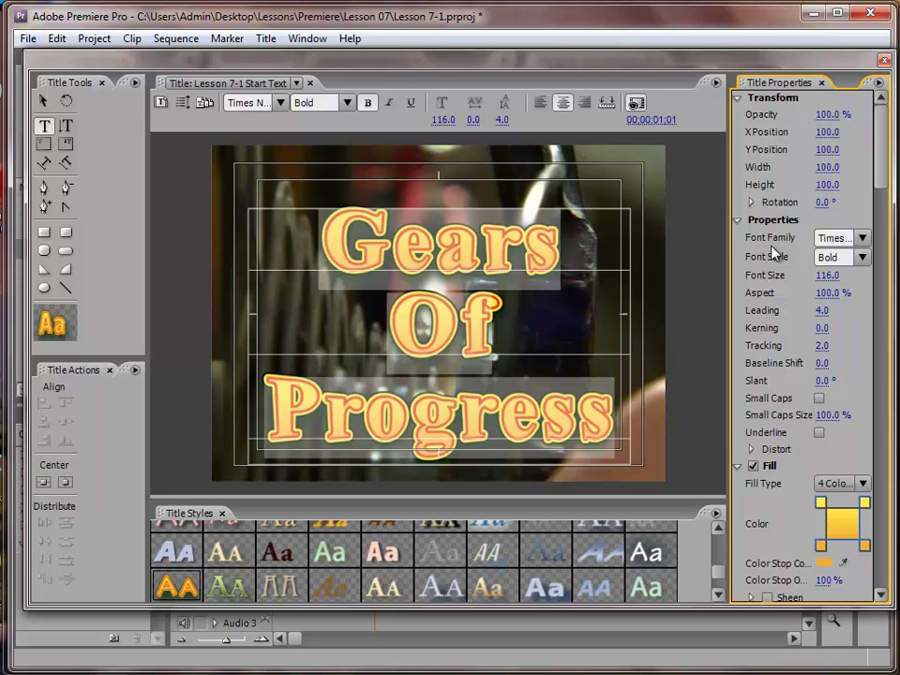
- Set the title's leading to -10, center the text vertically and horizontally in the frame, and close the title editor
{"action": "left_click", "coordinate": [821, 312]}
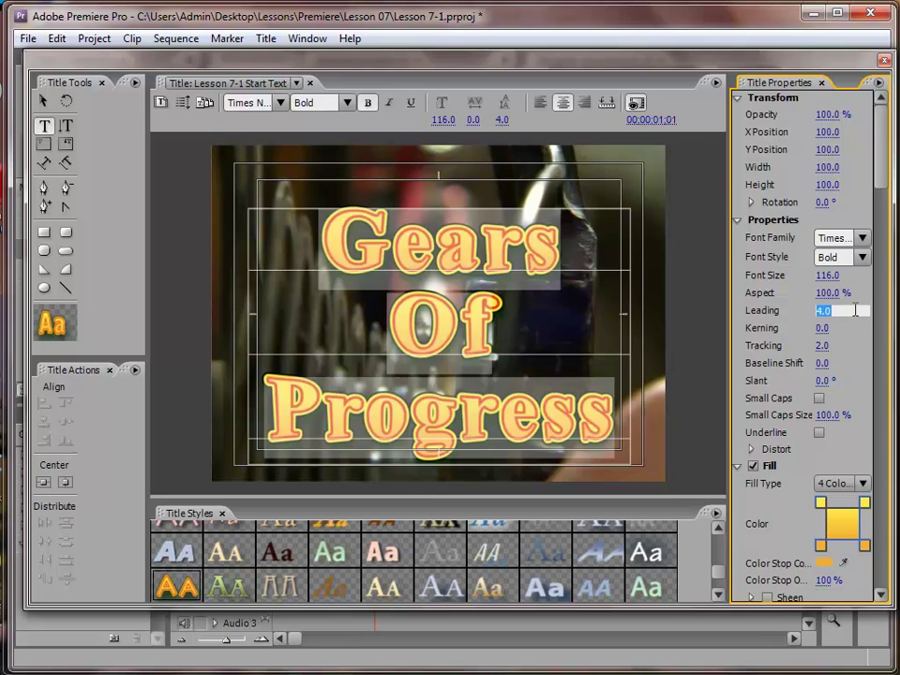
{"action": "type", "text": "-10.0"}
{"action": "key", "text": "Return"}
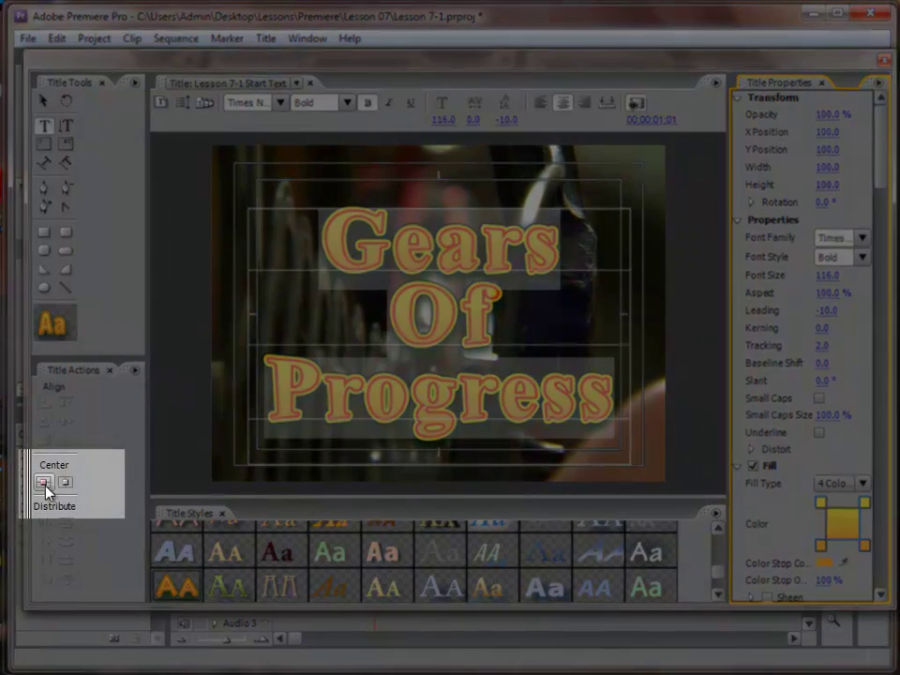
{"action": "left_click", "coordinate": [44, 484]}
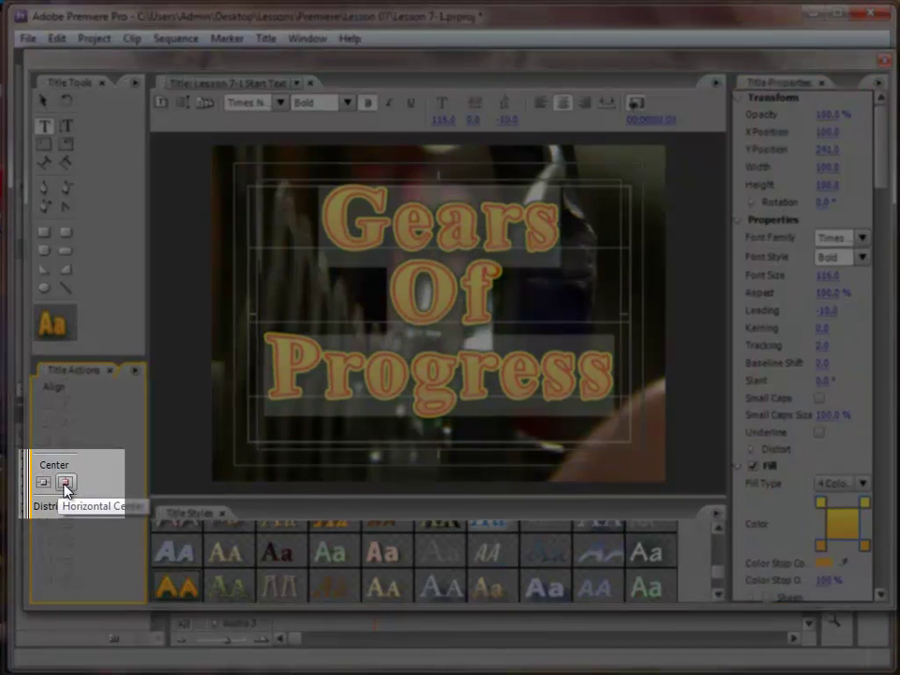
{"action": "left_click", "coordinate": [66, 483]}
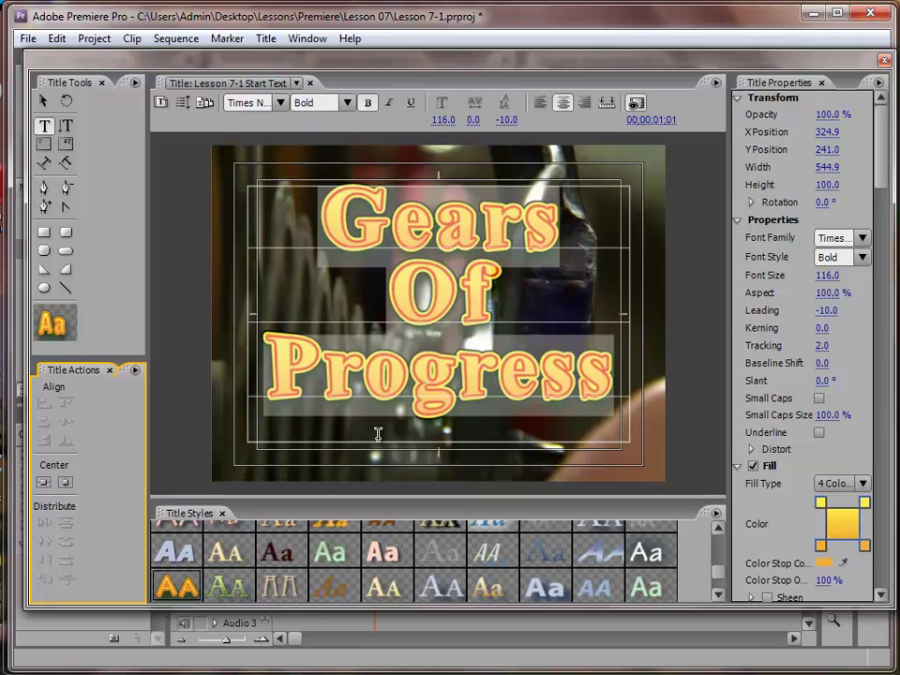
{"action": "left_click", "coordinate": [882, 61]}
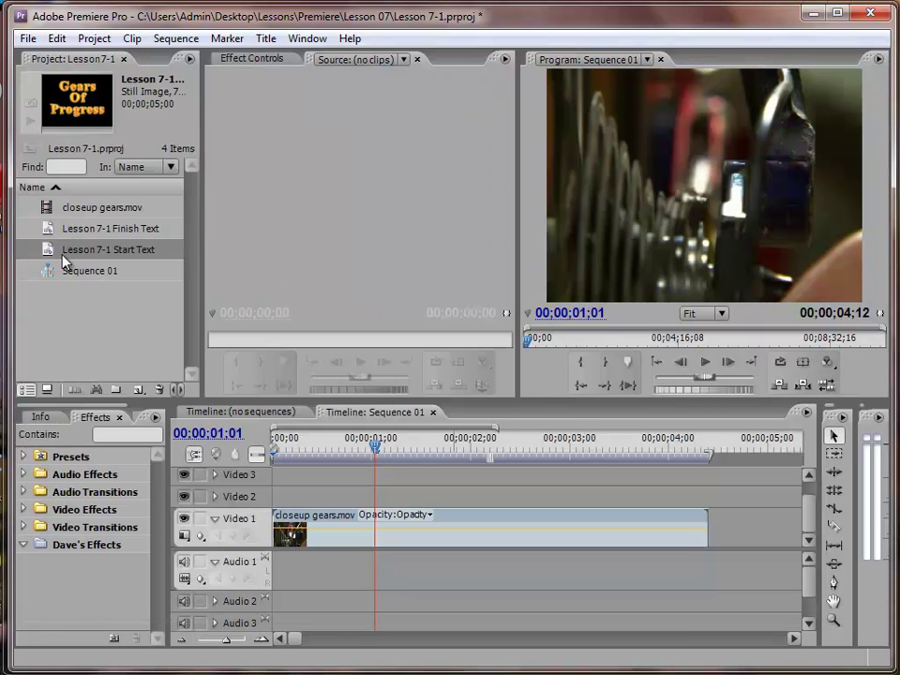
- Place Lesson 7-1 Start Text on Video 2 at the sequence start, above closeup gears.mov, and play the sequence from the beginning
{"action": "left_click_drag", "start_coordinate": [48, 253], "coordinate": [271, 495]}
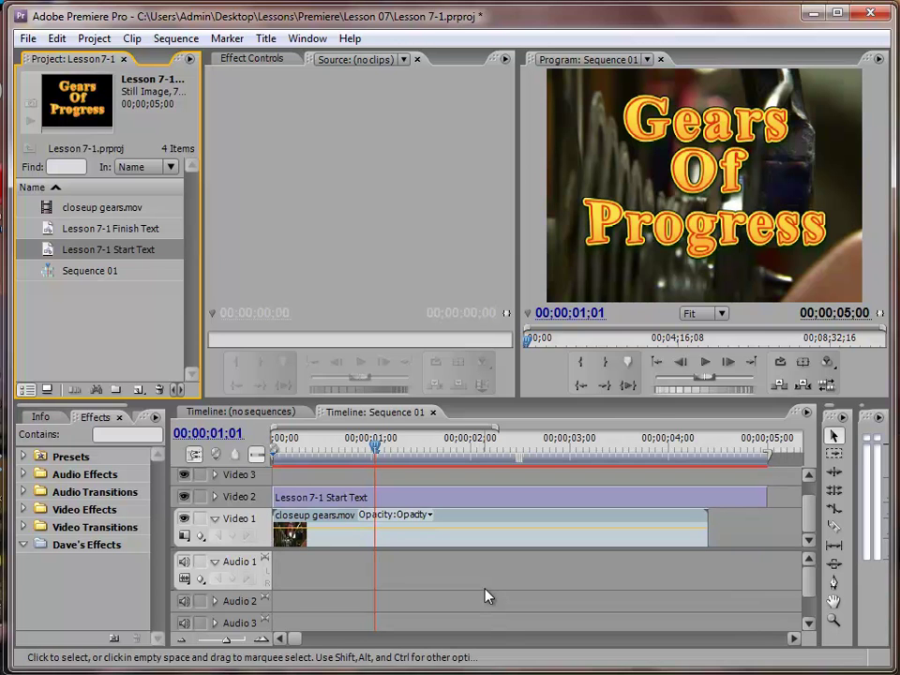
{"action": "left_click_drag", "start_coordinate": [375, 448], "coordinate": [272, 455]}
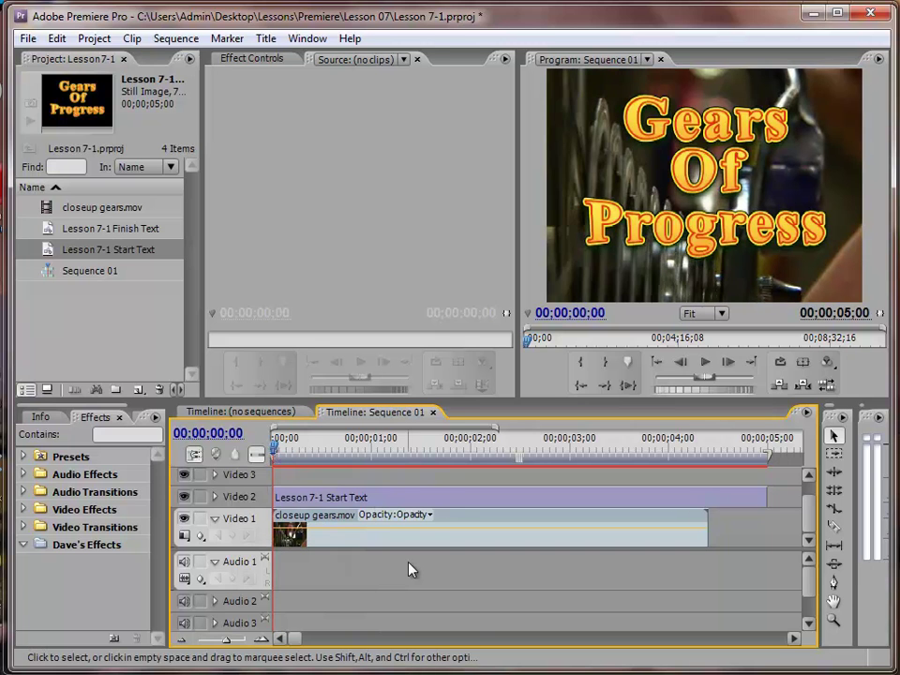
{"action": "key", "text": "space"}
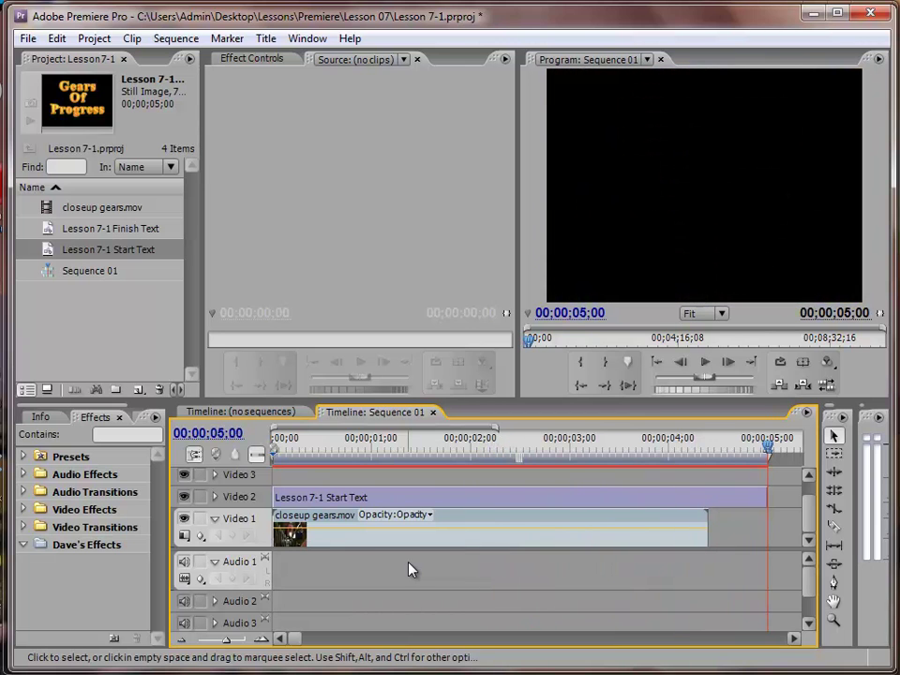
- Move the playhead to 00;00;04;20, past the gears clip, and view the Start Text title over that frame in the title editor
{"action": "left_click_drag", "start_coordinate": [769, 448], "coordinate": [737, 446]}
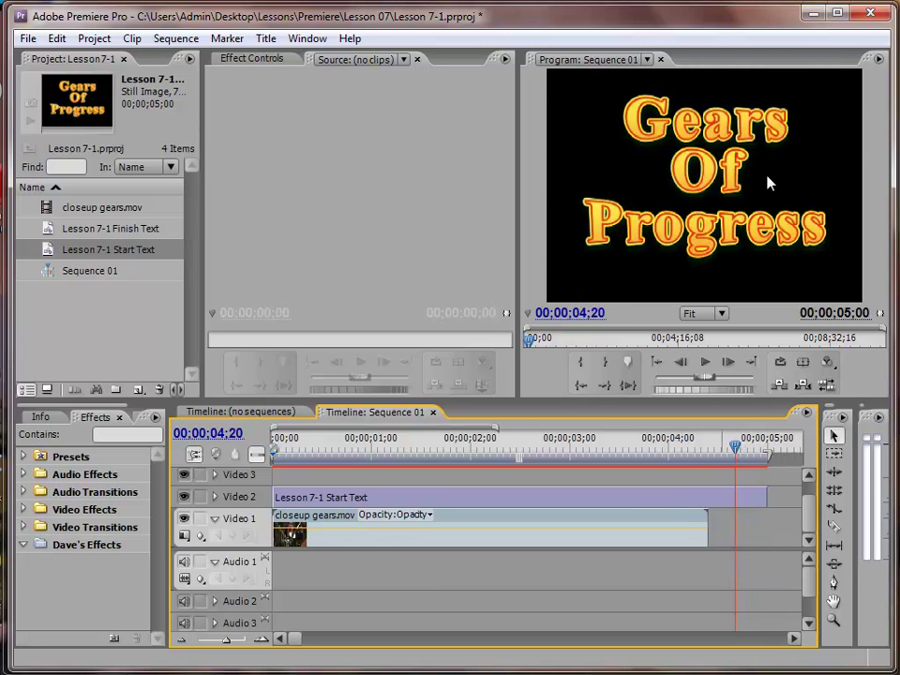
{"action": "double_click", "coordinate": [48, 250]}
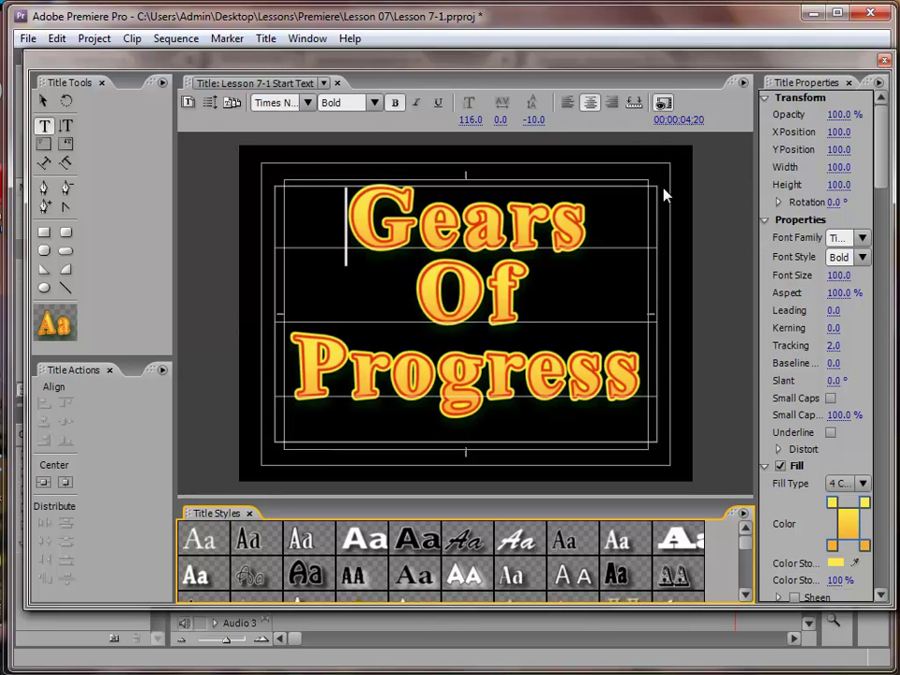
{"action": "key", "text": "ctrl+w"}
- Move the playhead to 00;00;02;17 and view the Start Text and Finish Text titles over that frame in the title editor
{"action": "left_click", "coordinate": [730, 447]}
{"action": "left_click_drag", "start_coordinate": [731, 447], "coordinate": [527, 447]}
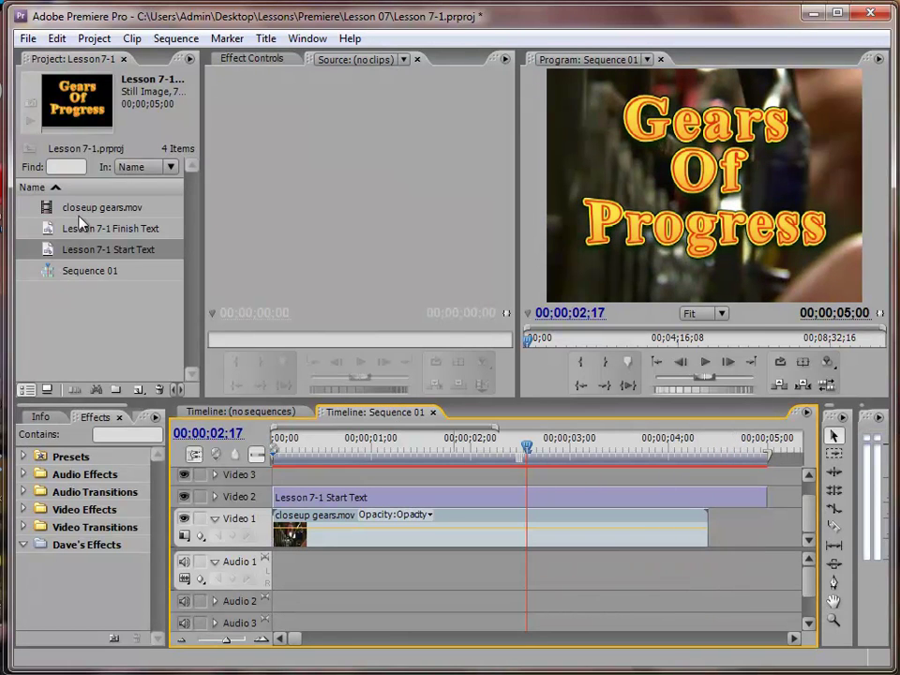
{"action": "double_click", "coordinate": [52, 249]}
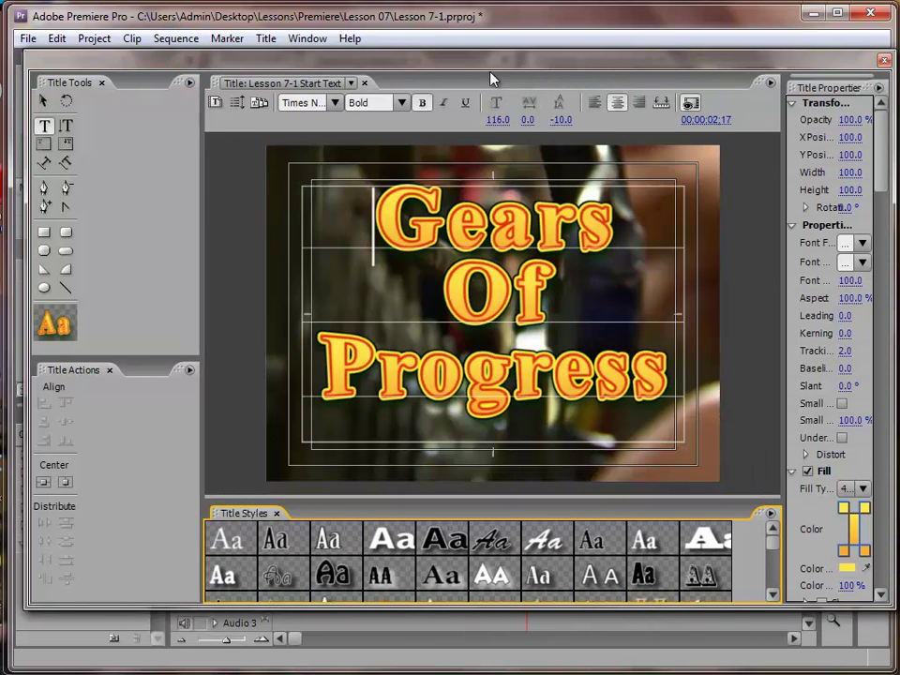
{"action": "left_click", "coordinate": [885, 62]}
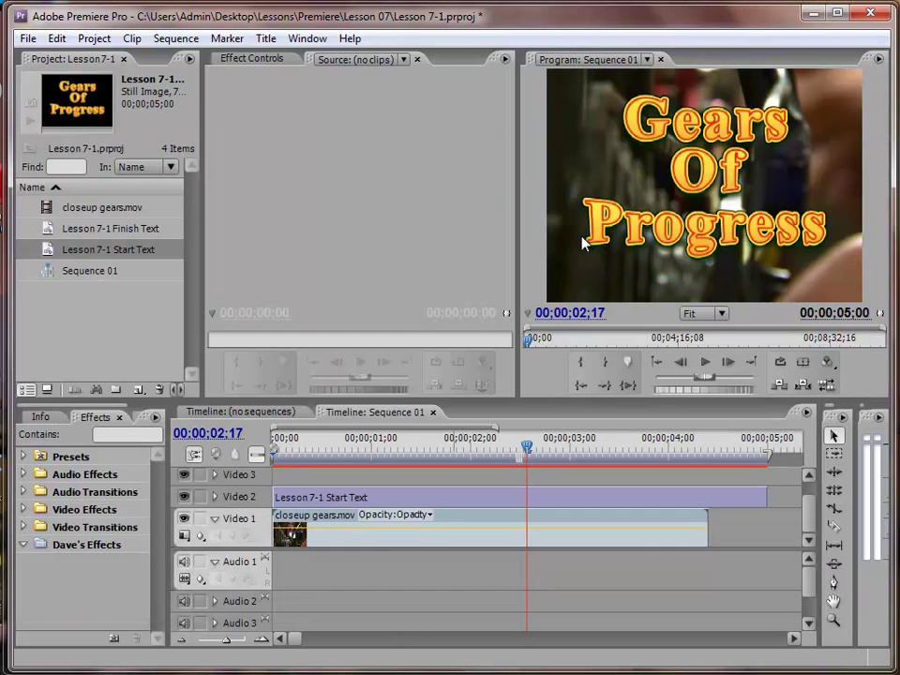
{"action": "double_click", "coordinate": [47, 228]}
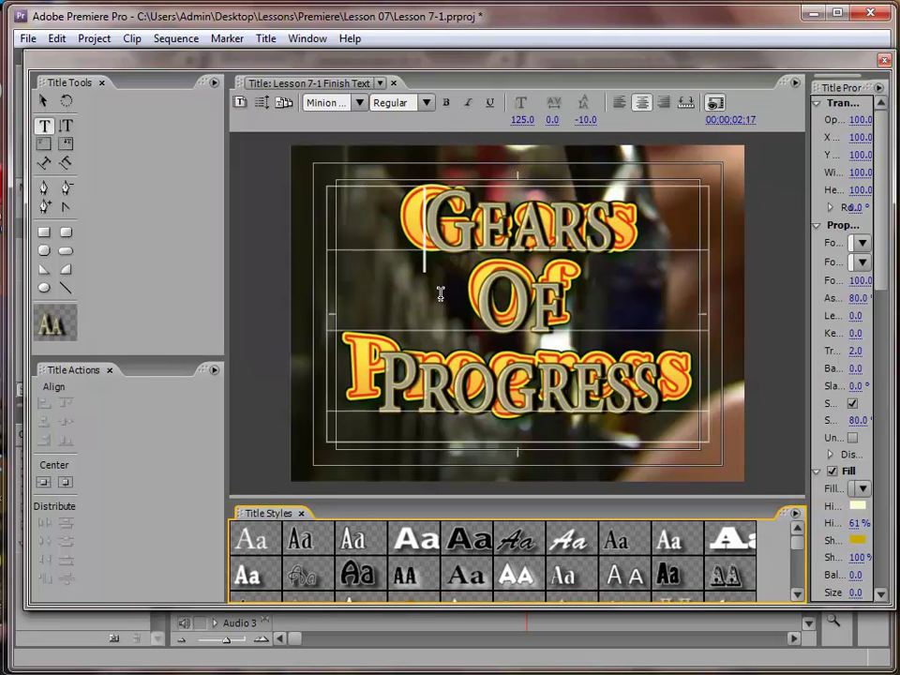
{"action": "left_click", "coordinate": [883, 61]}
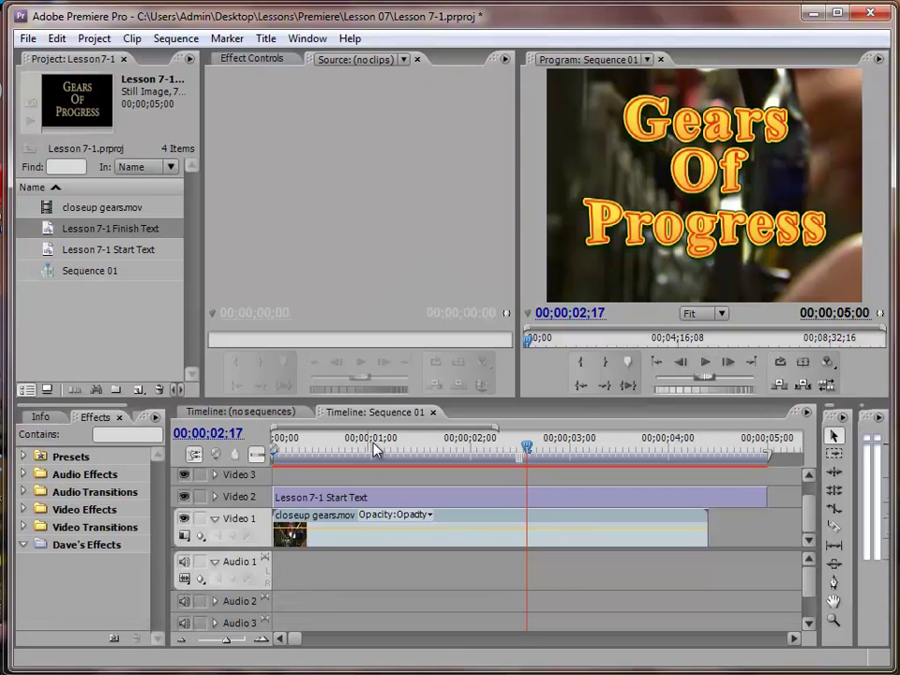
- Replace the Start Text clip on Video 2 with Lesson 7-1 Finish Text from the sequence start, and delete that clip as well
{"action": "left_click", "coordinate": [356, 498]}
{"action": "key", "text": "Delete"}
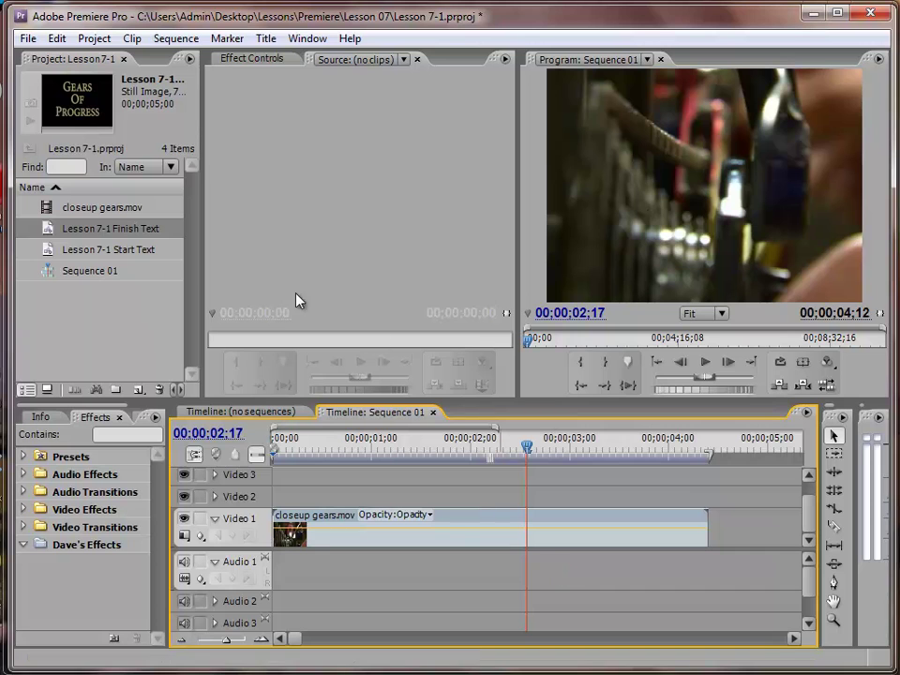
{"action": "left_click_drag", "start_coordinate": [60, 229], "coordinate": [283, 497]}
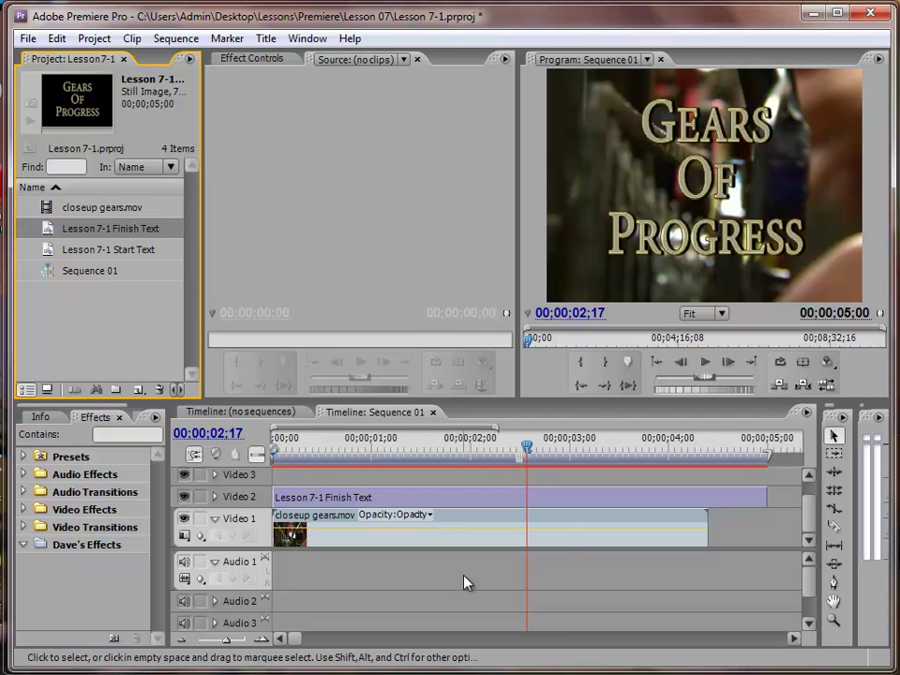
{"action": "left_click", "coordinate": [564, 501]}
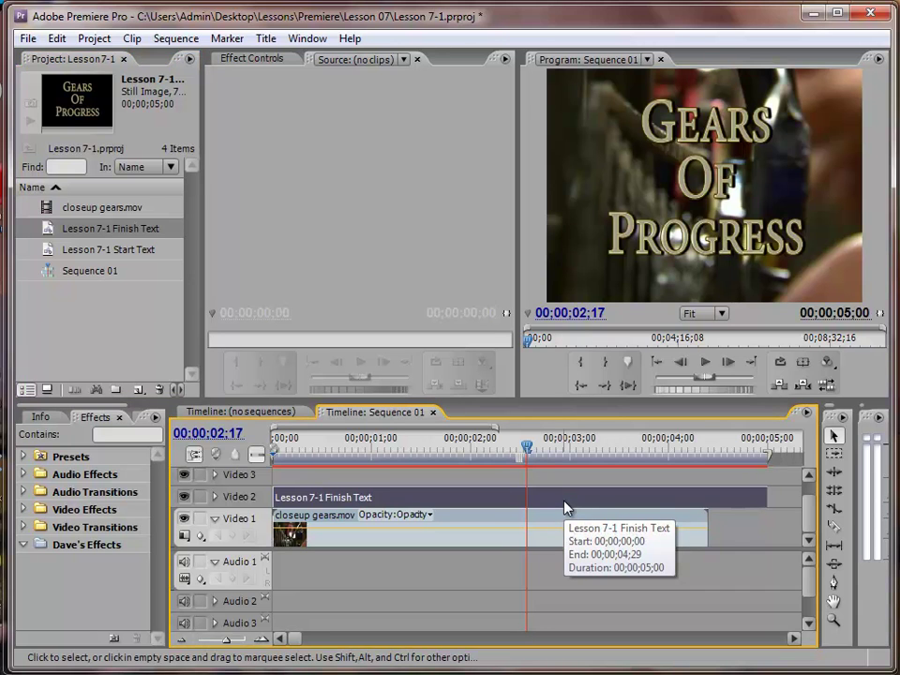
{"action": "key", "text": "Delete"}
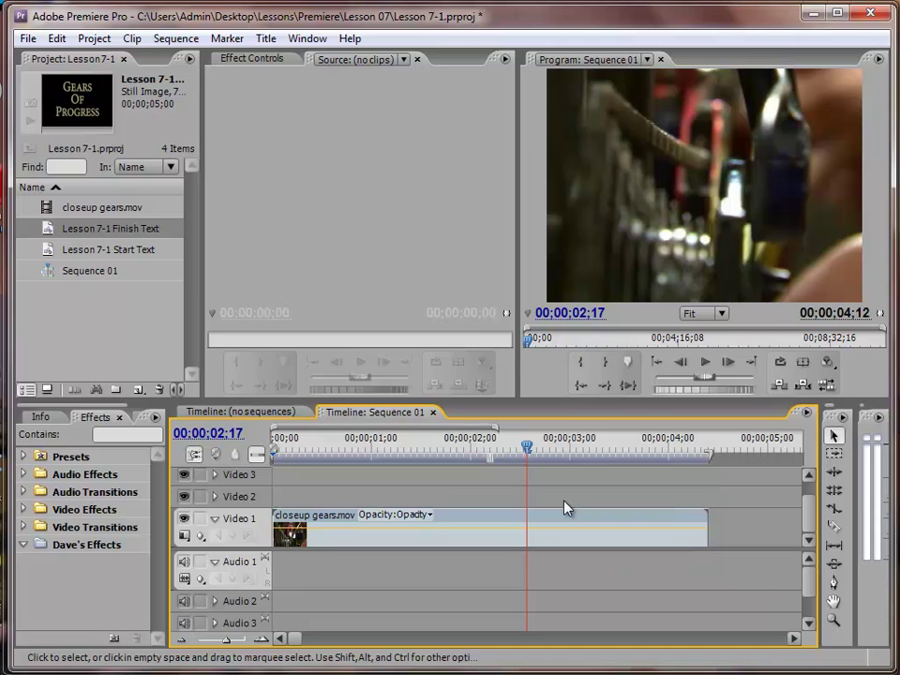